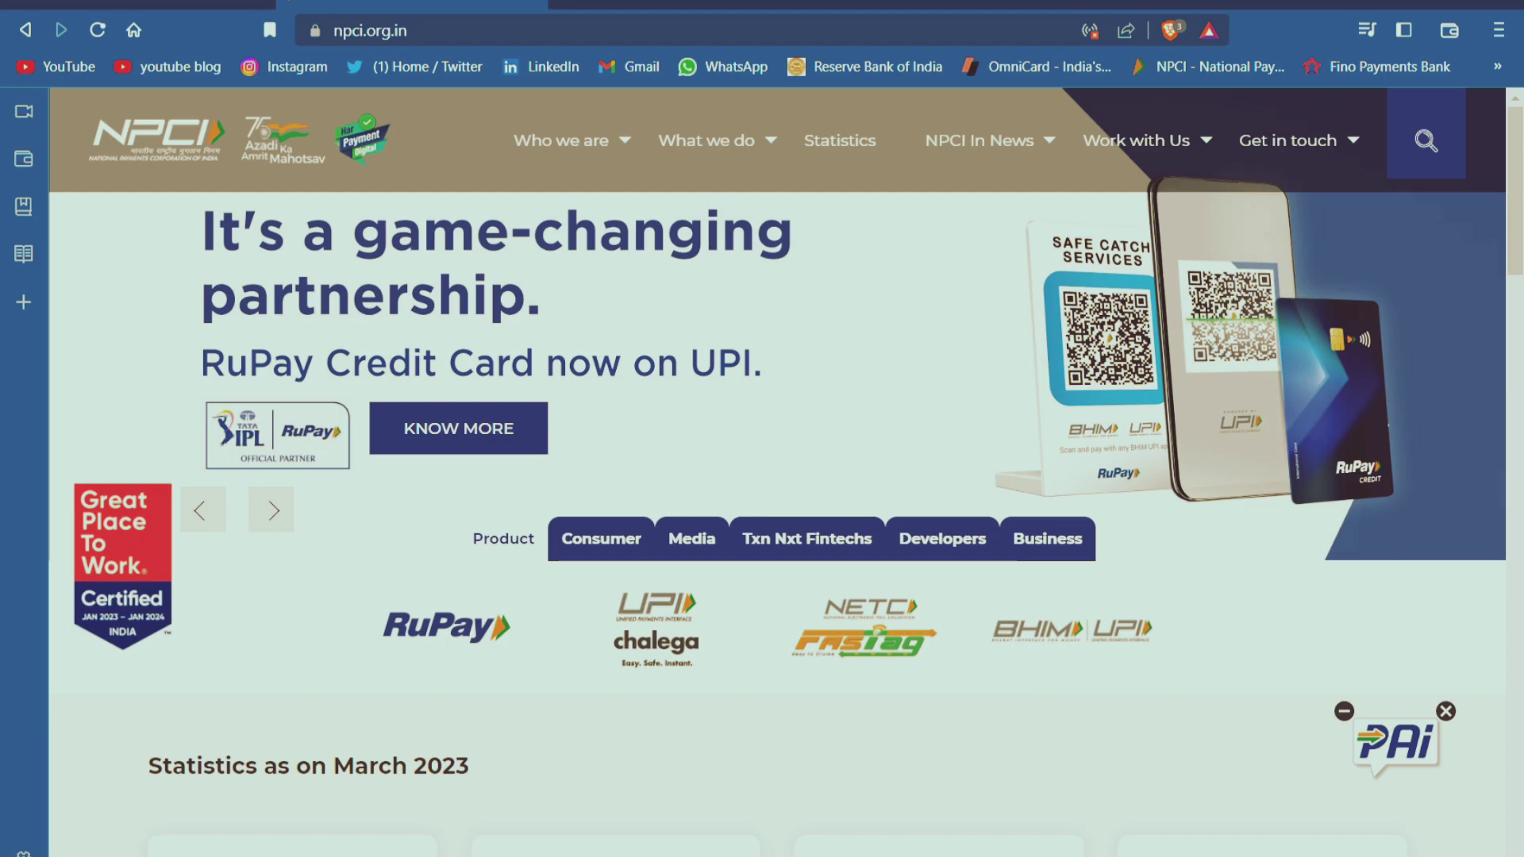
# Step: Open the NPCI complaint registration form for products other than UPI
pyautogui.moveTo(1332, 151)
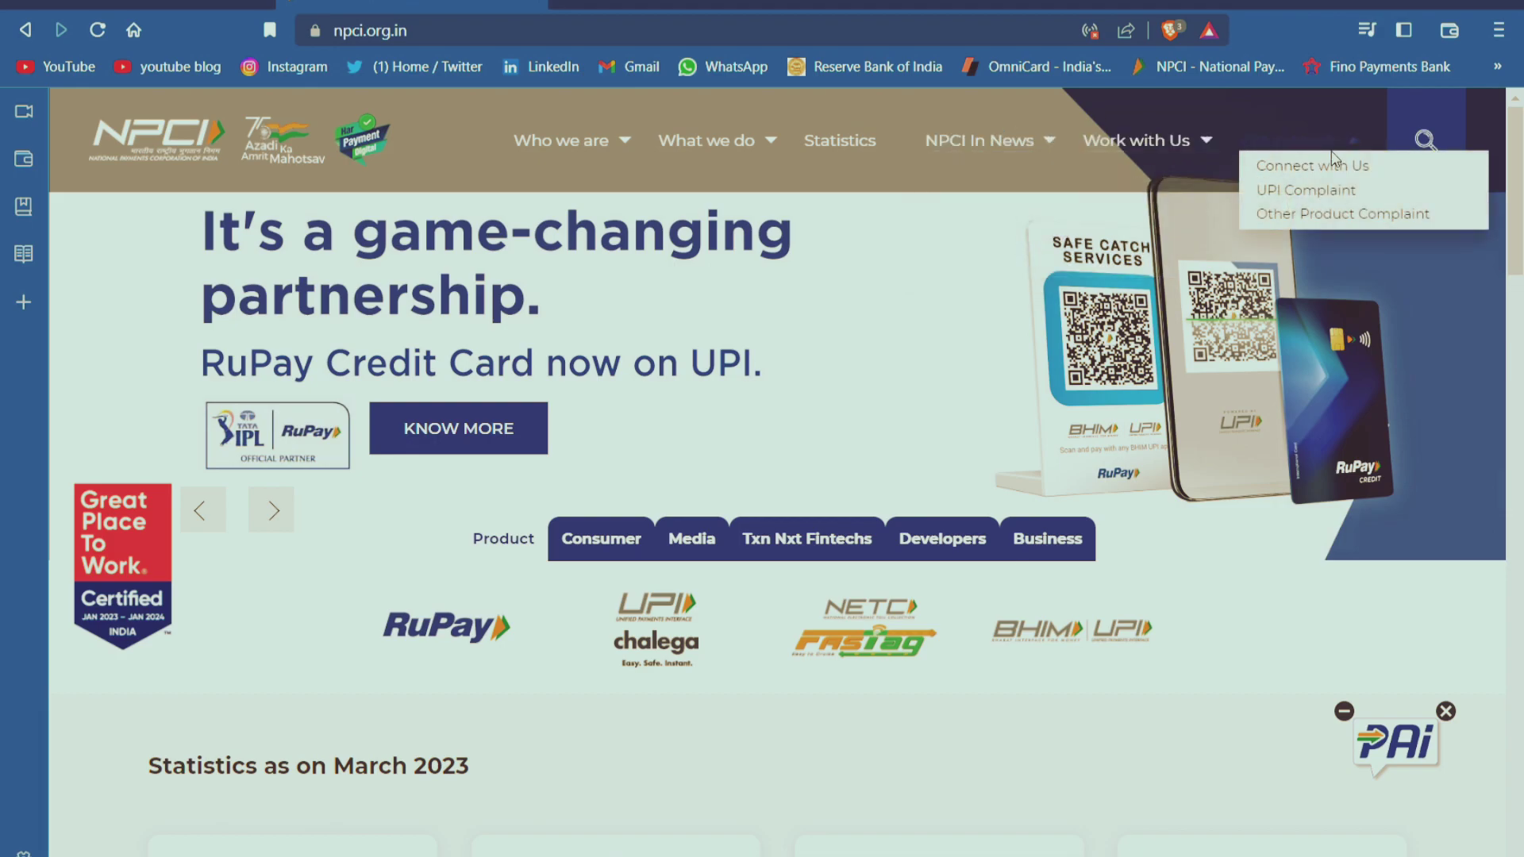
pyautogui.click(1354, 214)
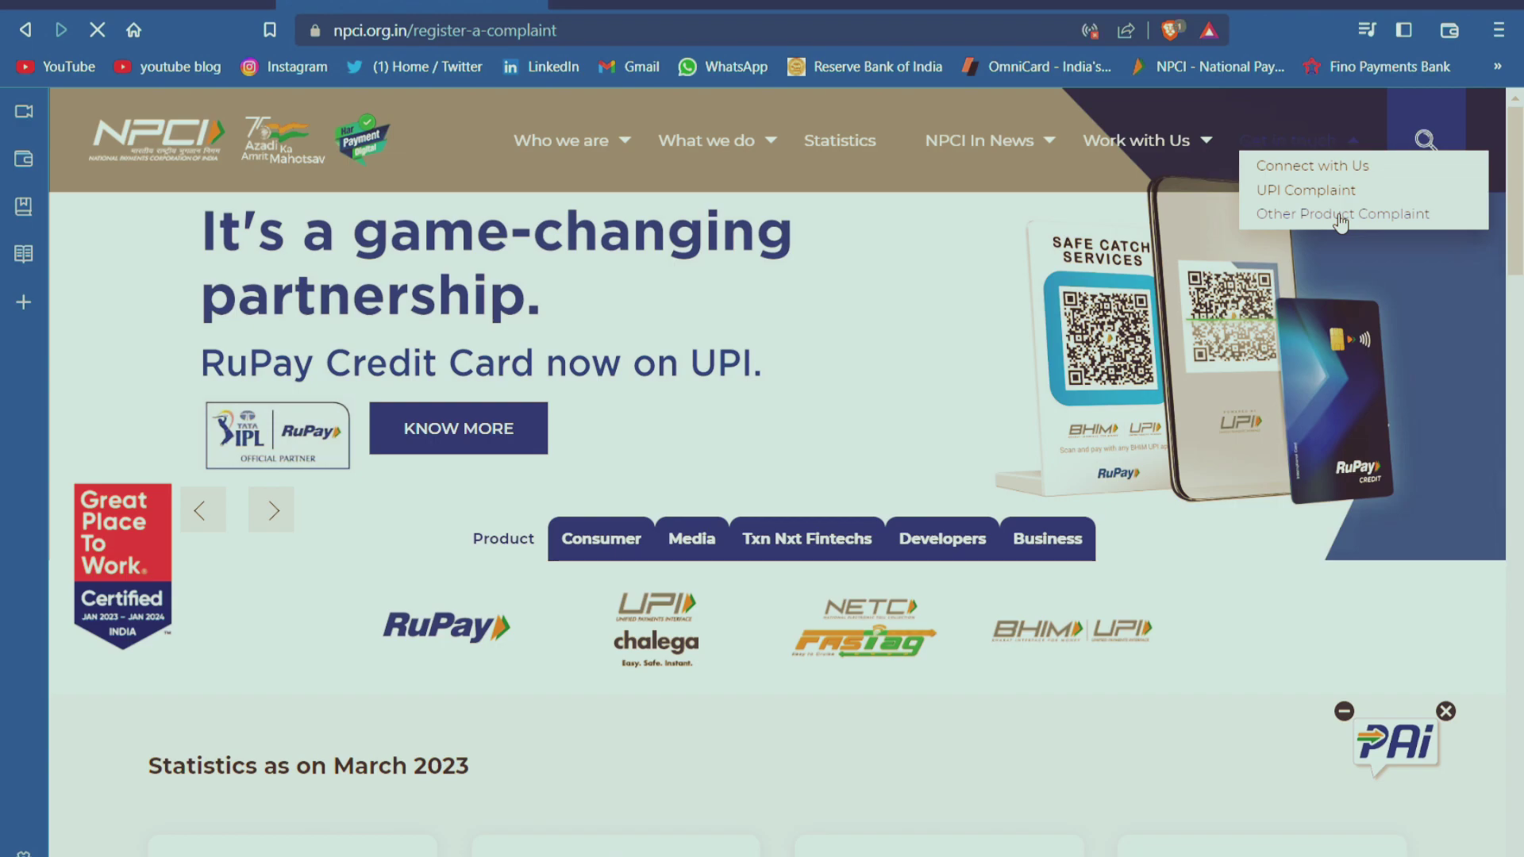
pyautogui.scroll(-3, 996, 548)
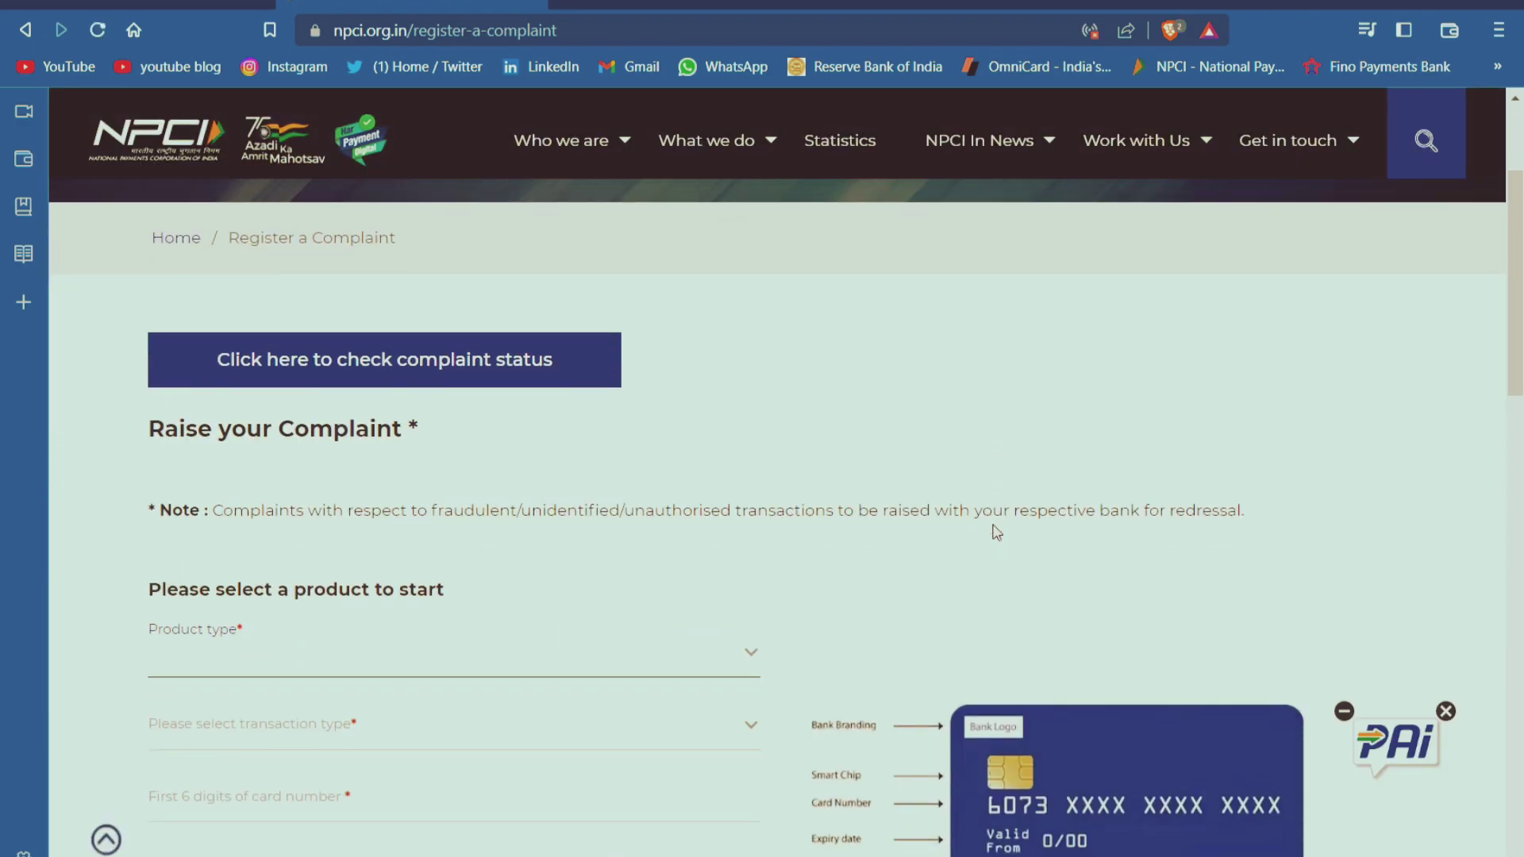
pyautogui.scroll(-3, 571, 467)
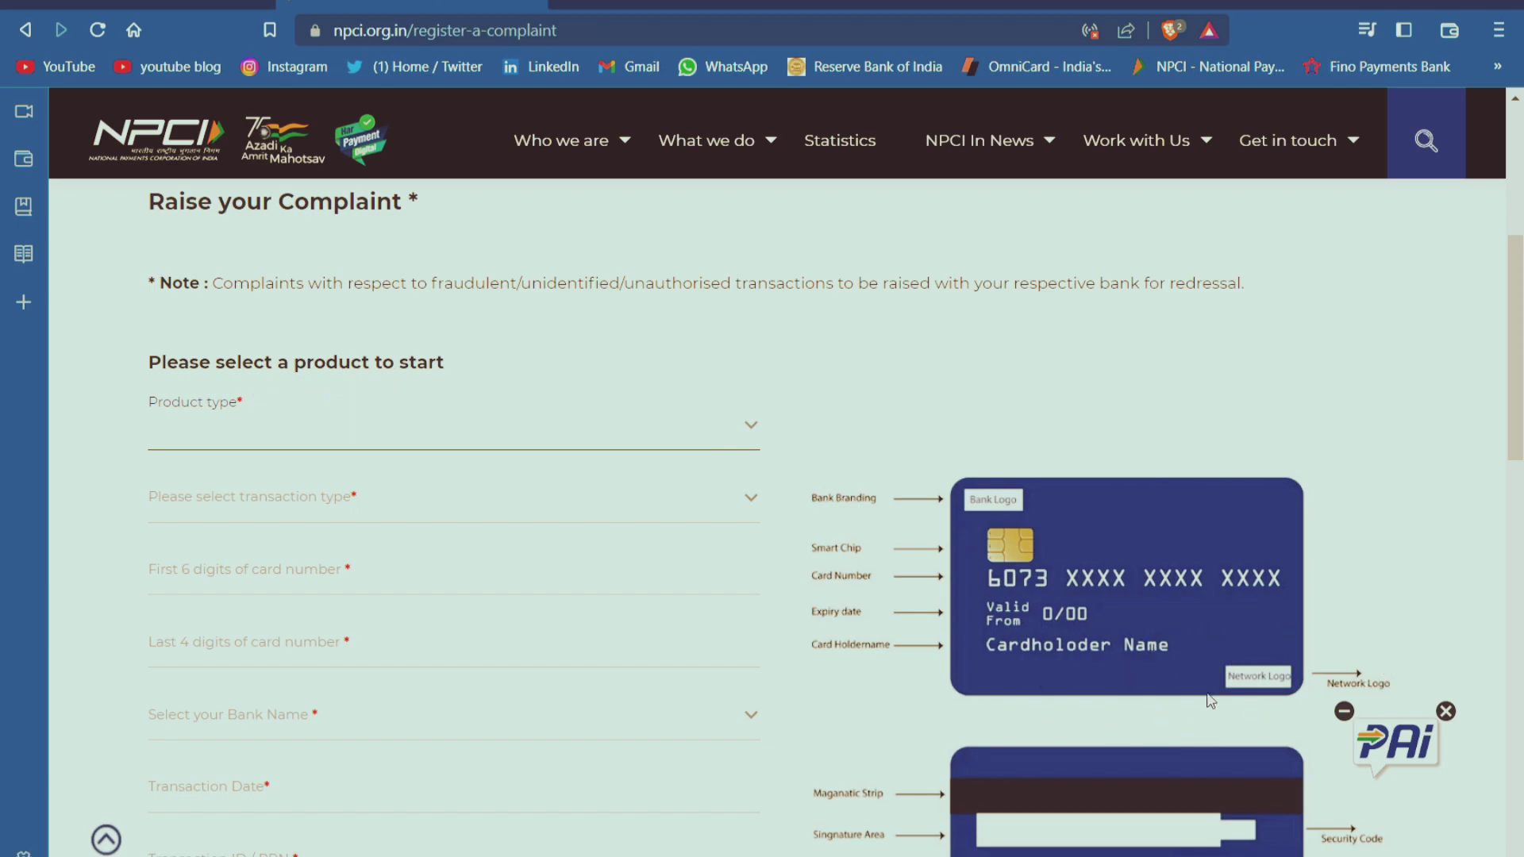
# Step: Set the complaint's product type to NFS ATM and list its available transaction types
pyautogui.click(535, 432)
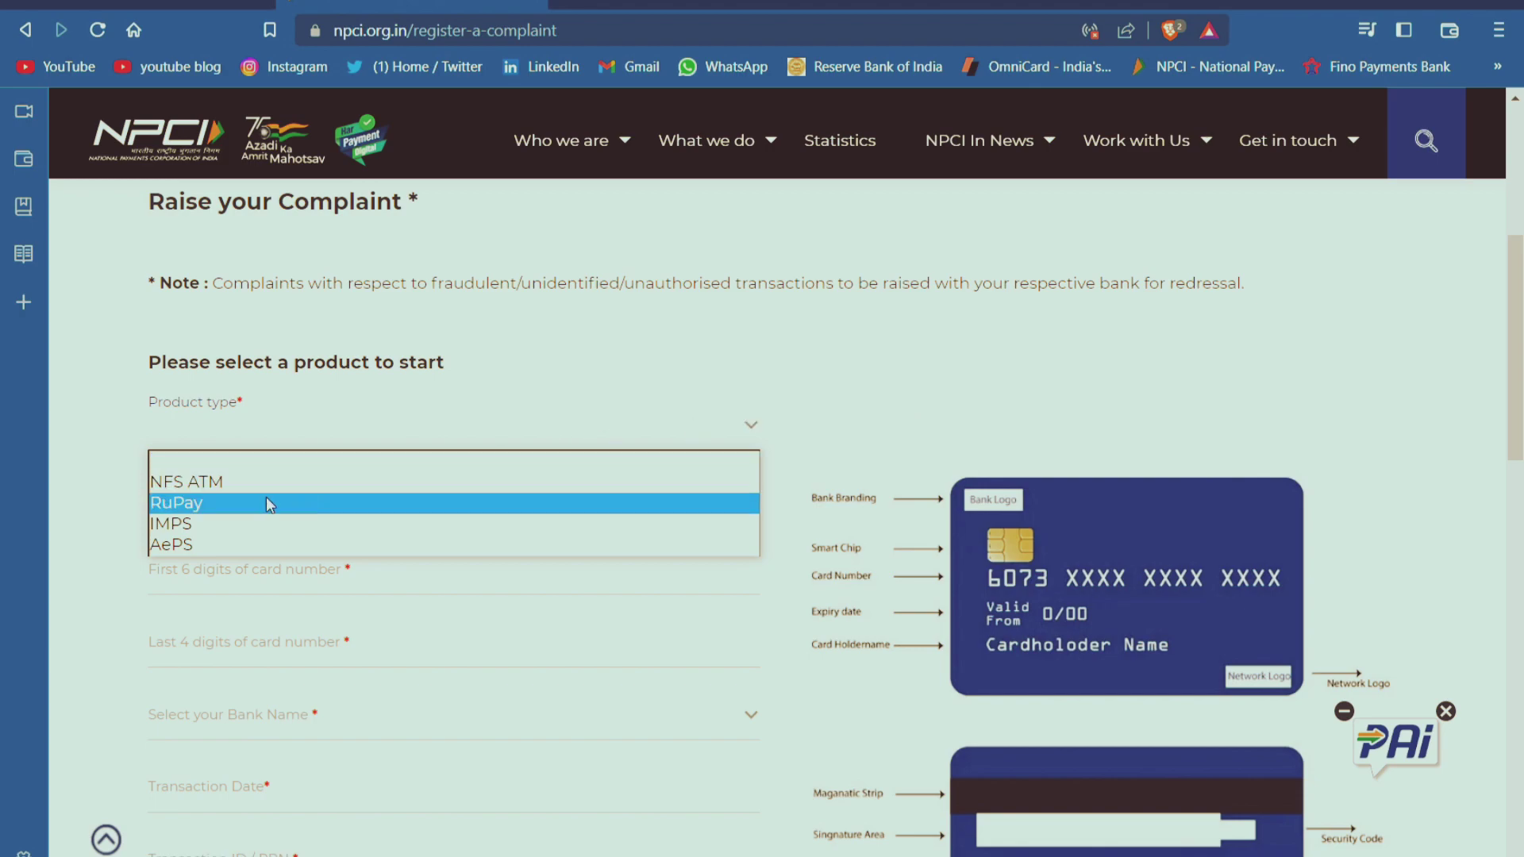
pyautogui.click(245, 485)
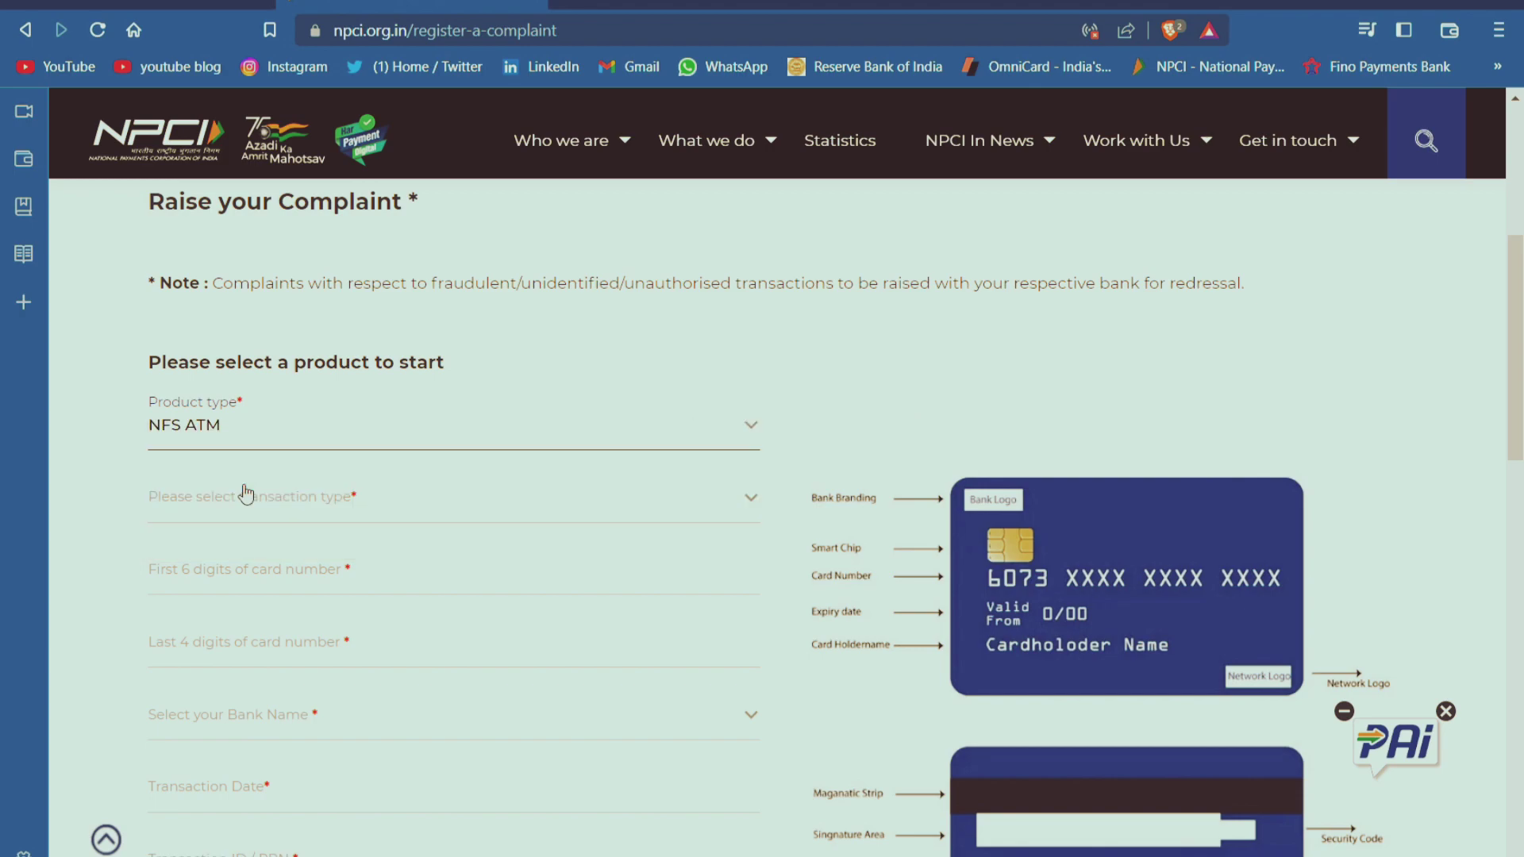
pyautogui.click(322, 517)
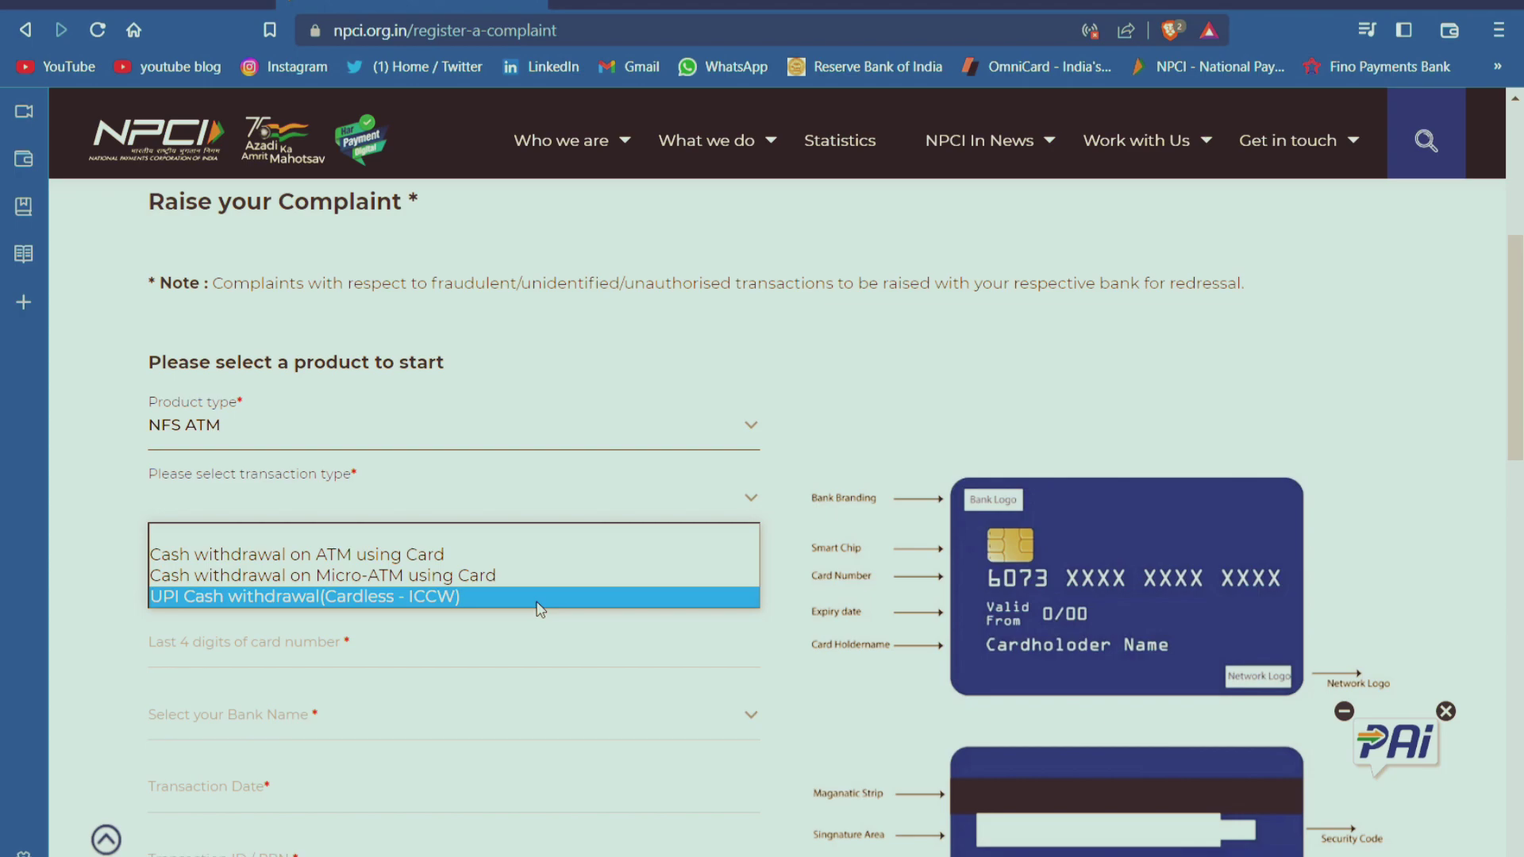
# Step: Change the product type to RuPay and list the transaction types offered for it
pyautogui.click(411, 445)
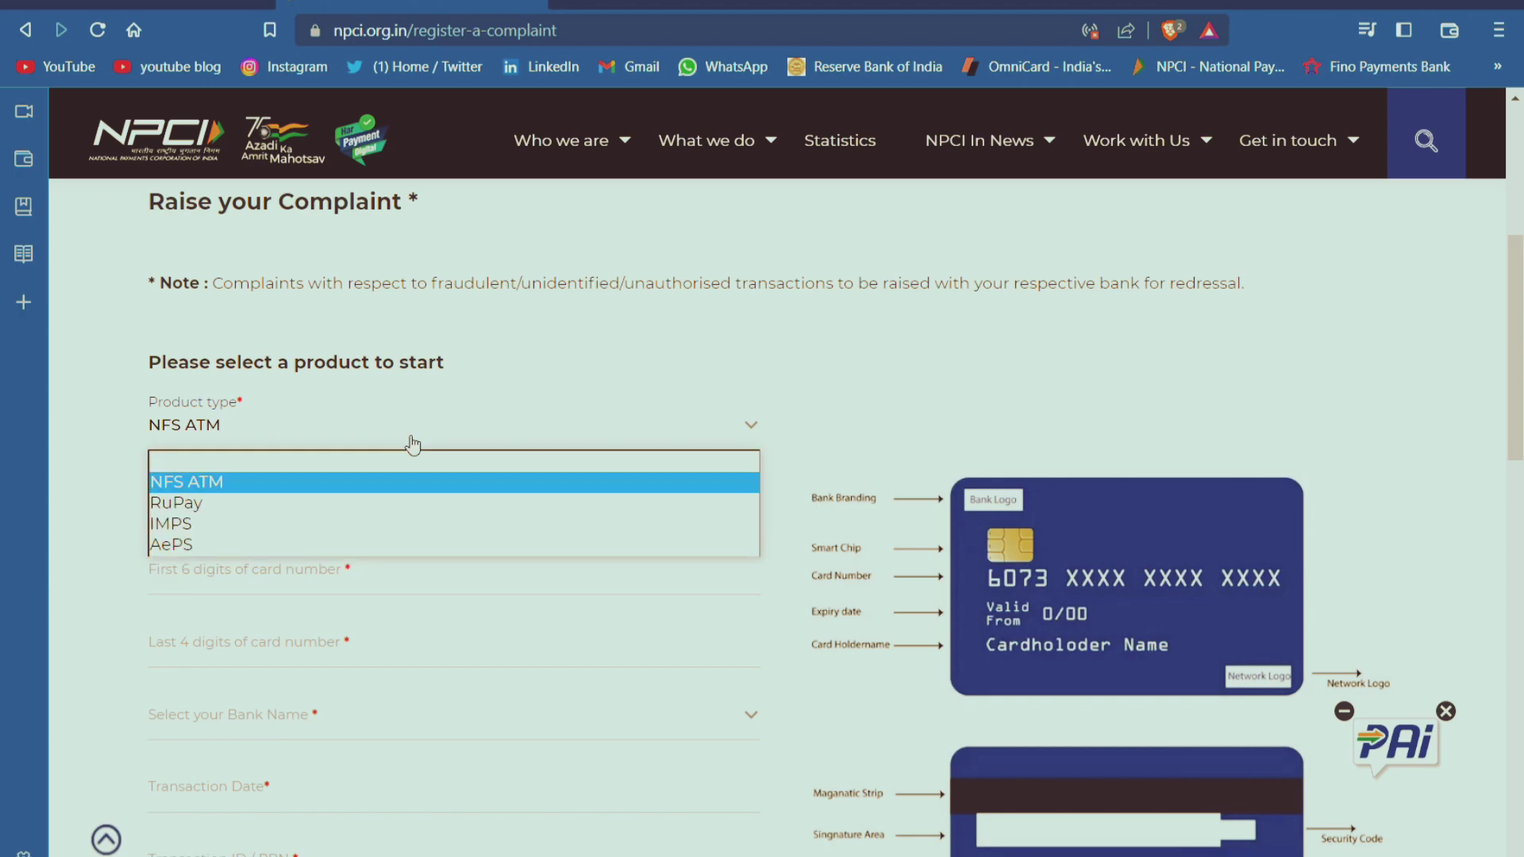
pyautogui.click(243, 497)
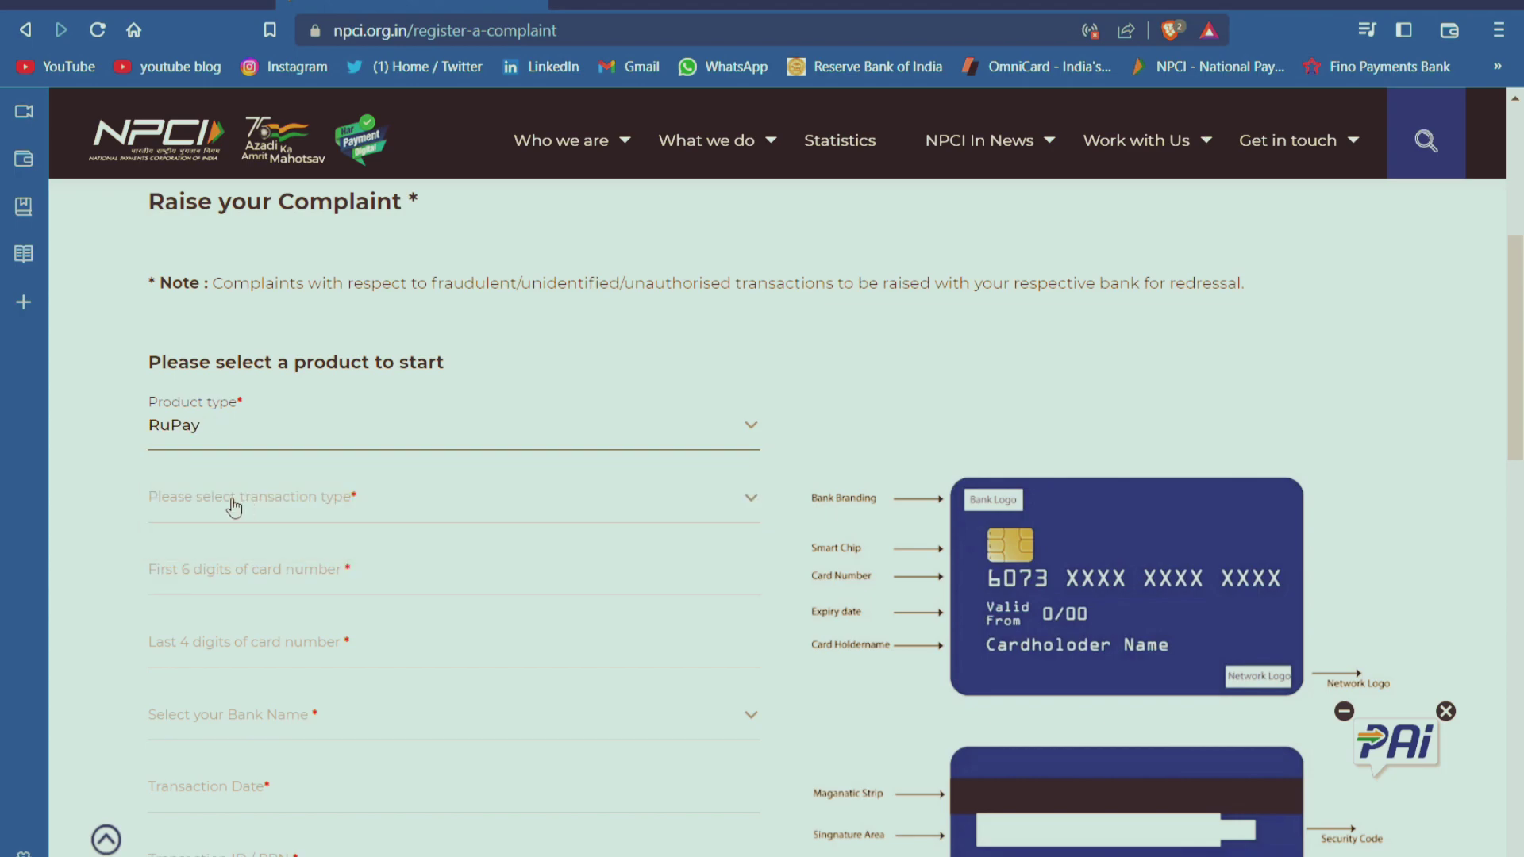
pyautogui.click(387, 509)
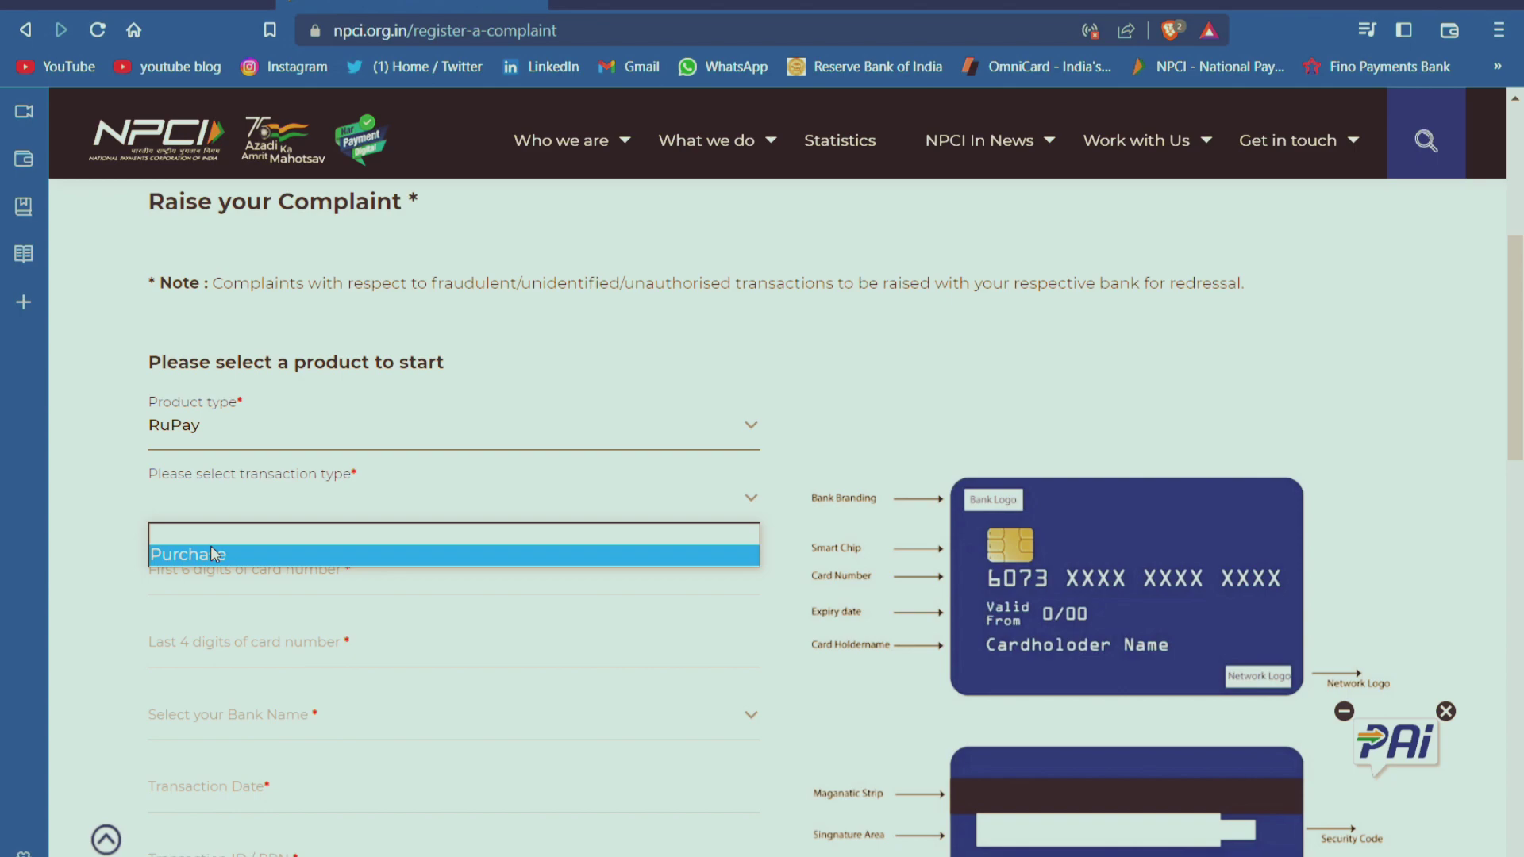
# Step: Set the product type to IMPS and the transaction type to Fund Transfer
pyautogui.click(265, 433)
pyautogui.click(234, 527)
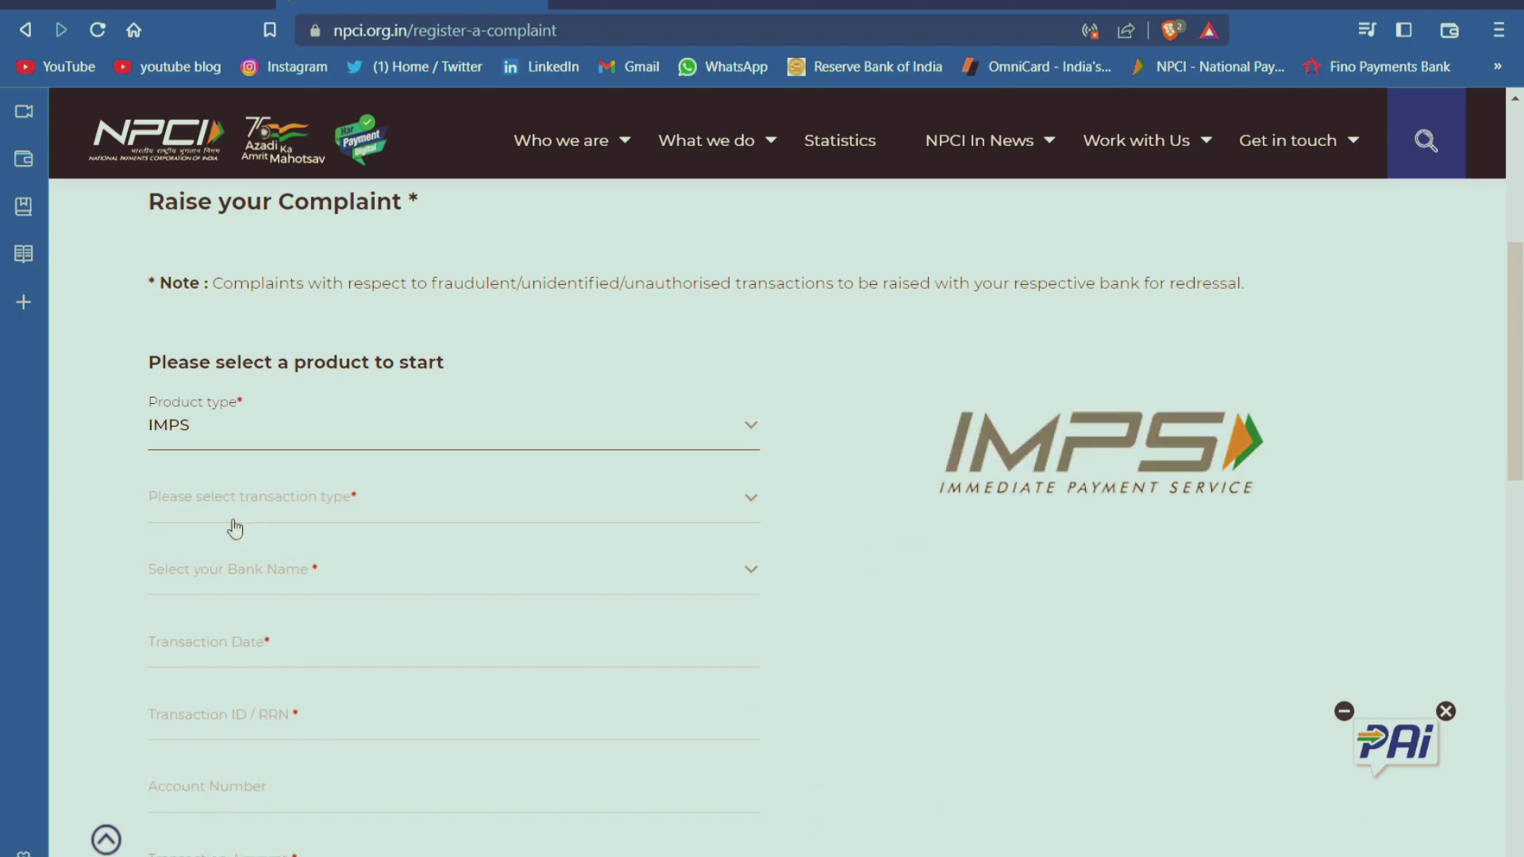
pyautogui.click(267, 520)
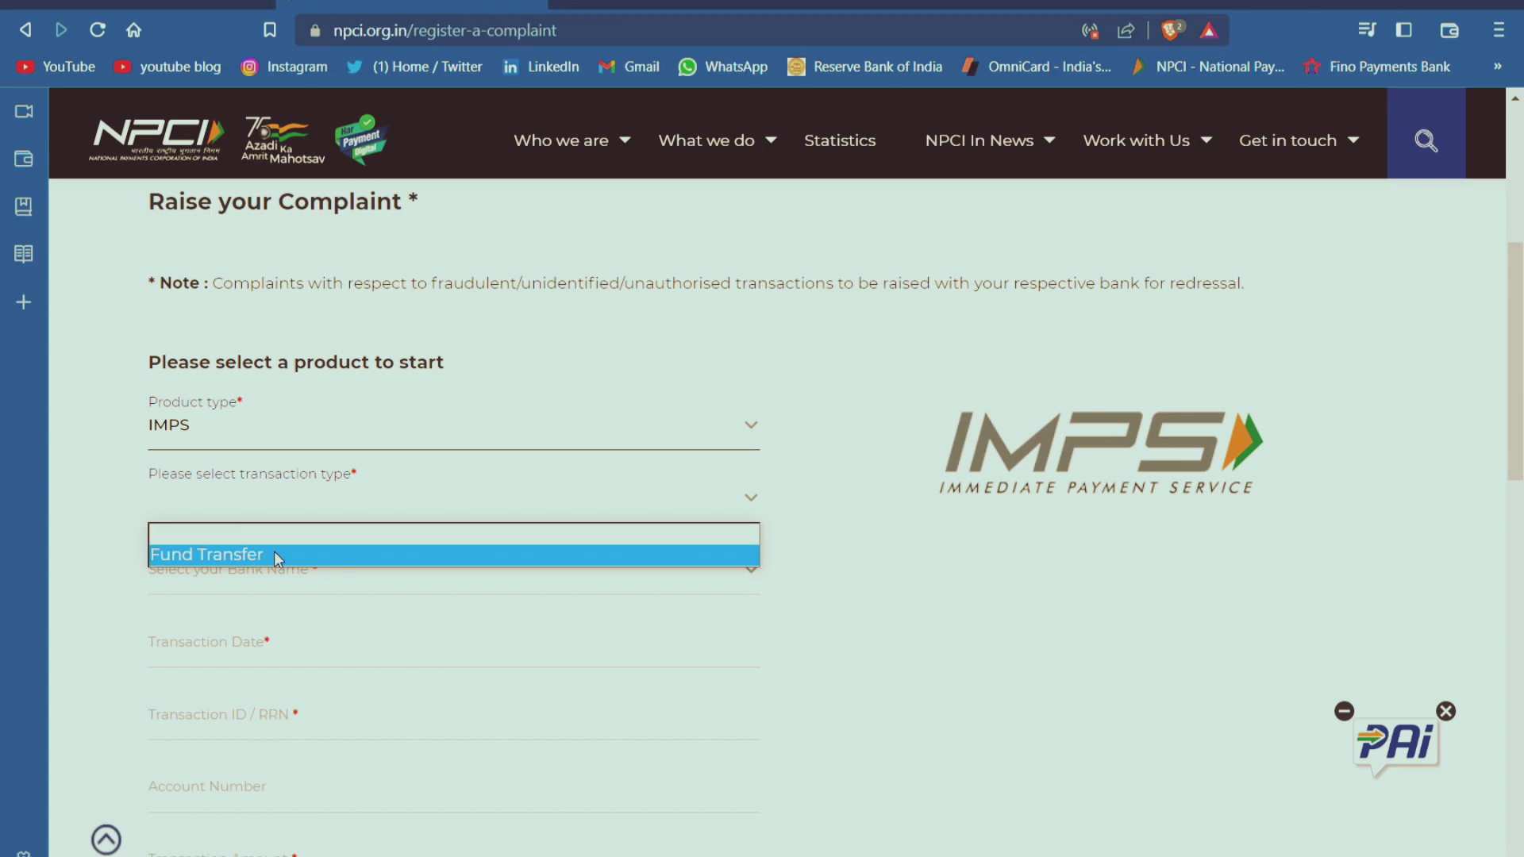
pyautogui.click(274, 551)
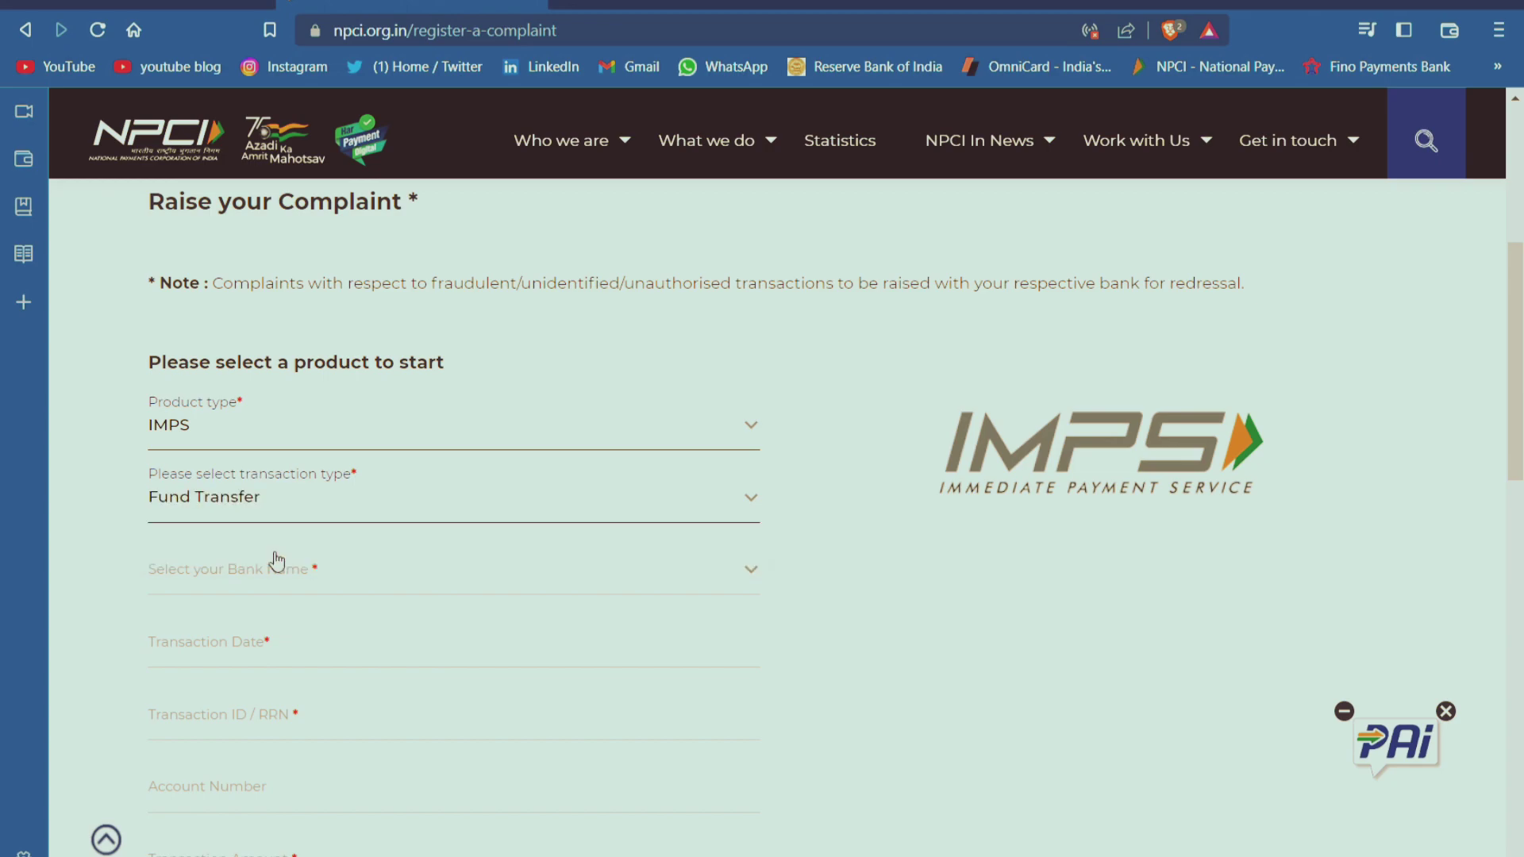
# Step: Set the product type to AePS and the transaction type to Cash Withdrawal
pyautogui.click(284, 442)
pyautogui.click(265, 545)
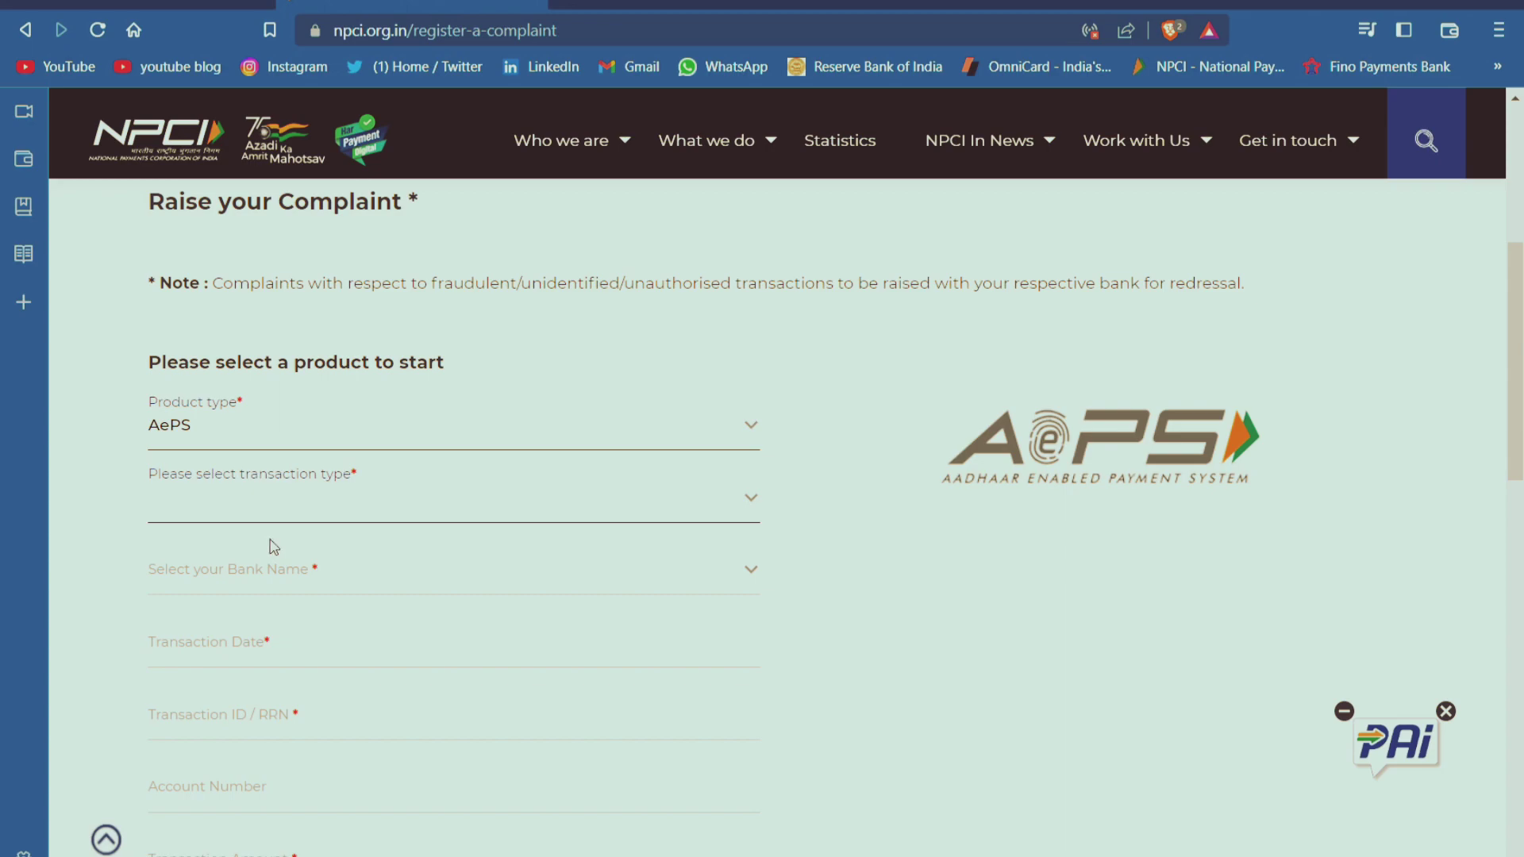
pyautogui.click(283, 509)
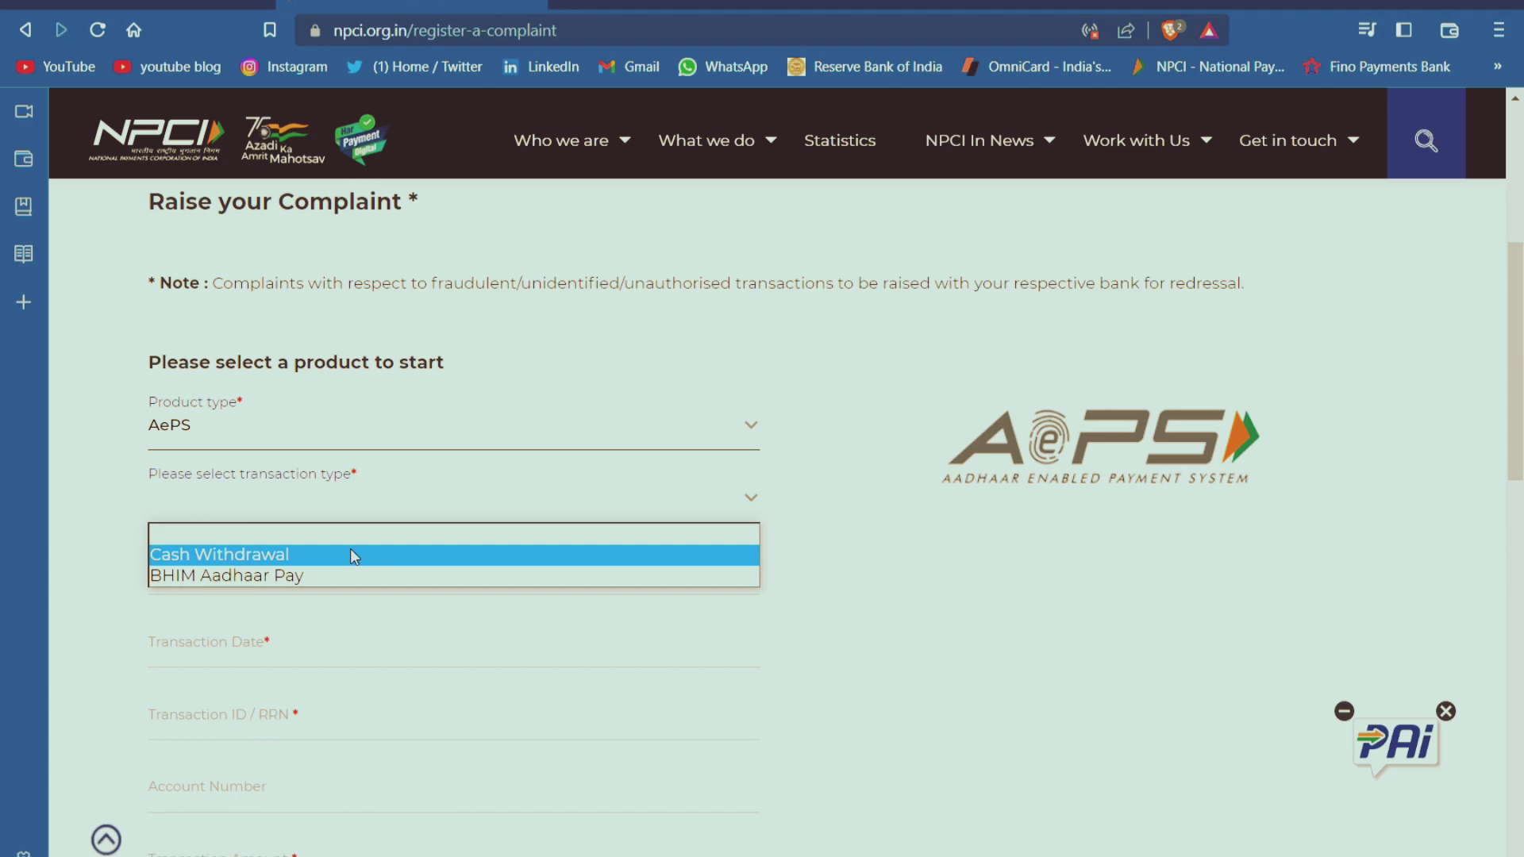
pyautogui.click(350, 554)
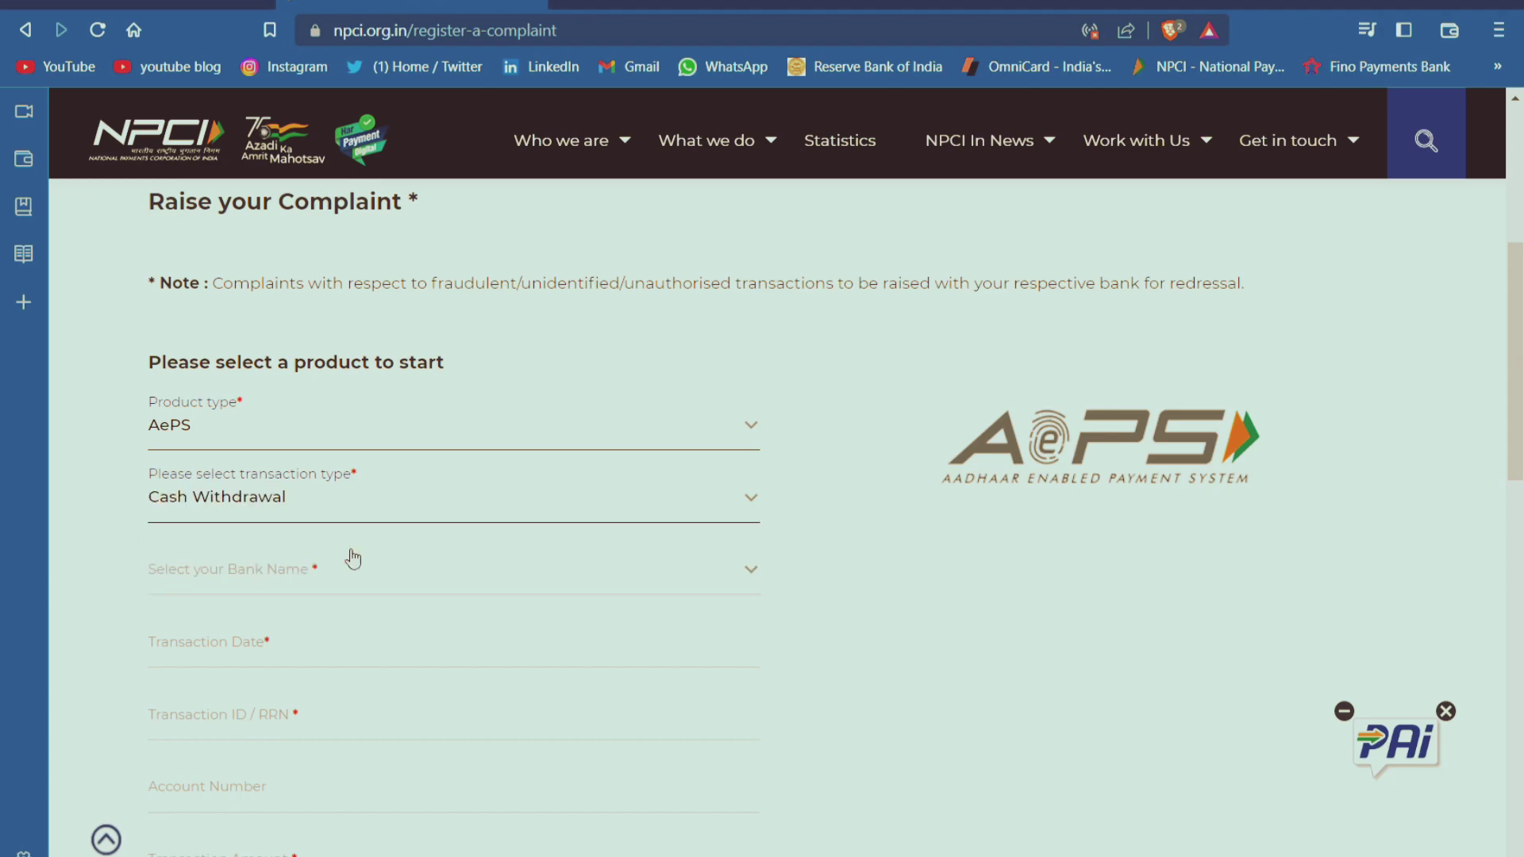
# Step: View the bank name choices and the transaction and contact fields of the AePS complaint form
pyautogui.click(352, 592)
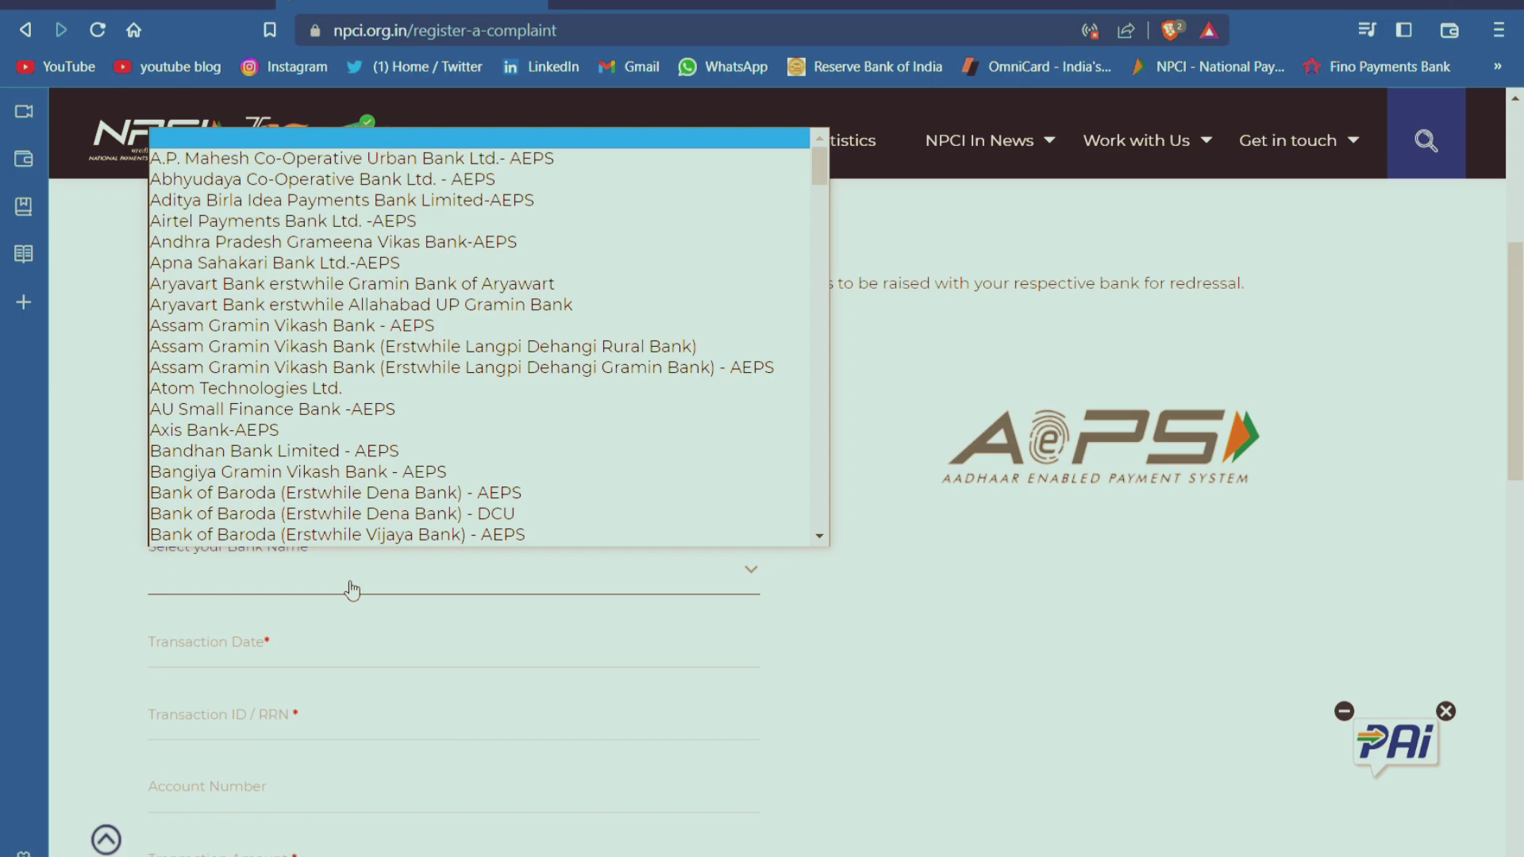
pyautogui.click(851, 601)
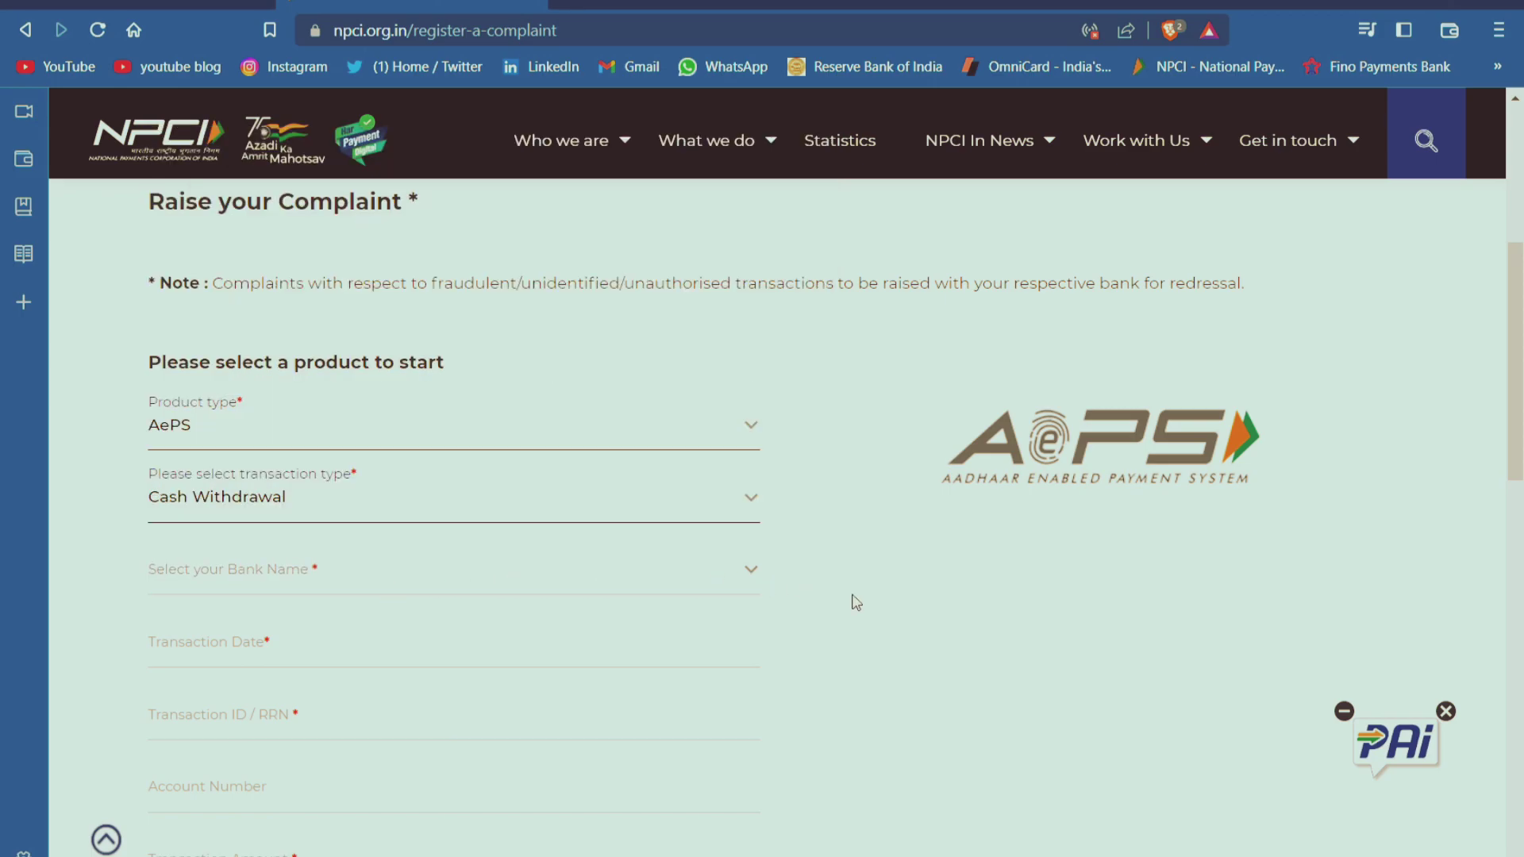
pyautogui.scroll(-1, 851, 601)
pyautogui.scroll(-3, 335, 601)
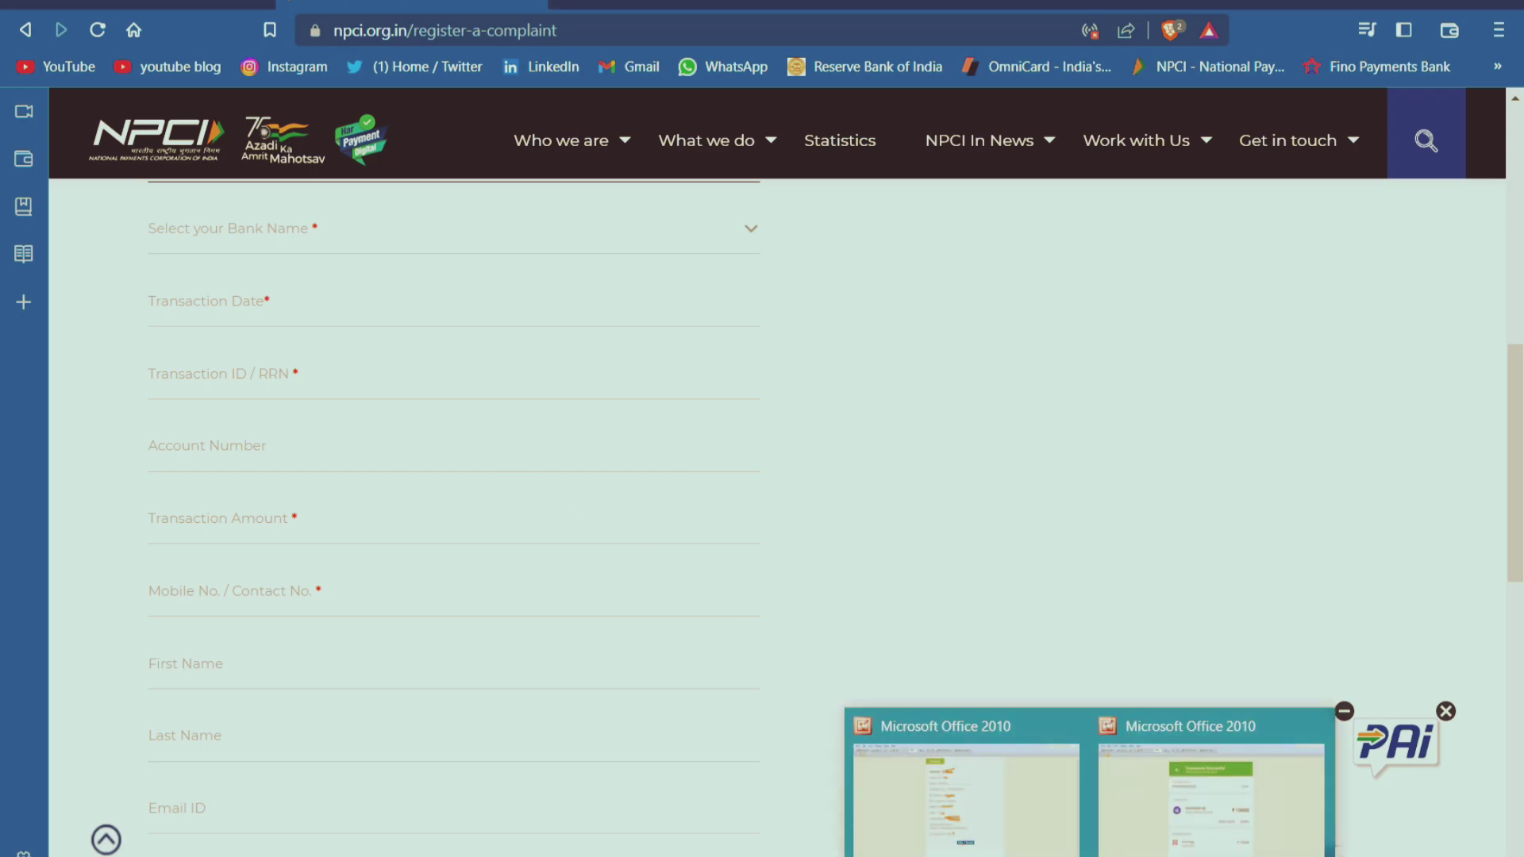
# Step: Switch to Microsoft Office 2010 to examine the two sample transaction receipts, and return to the complaint form in the browser
pyautogui.click(1048, 844)
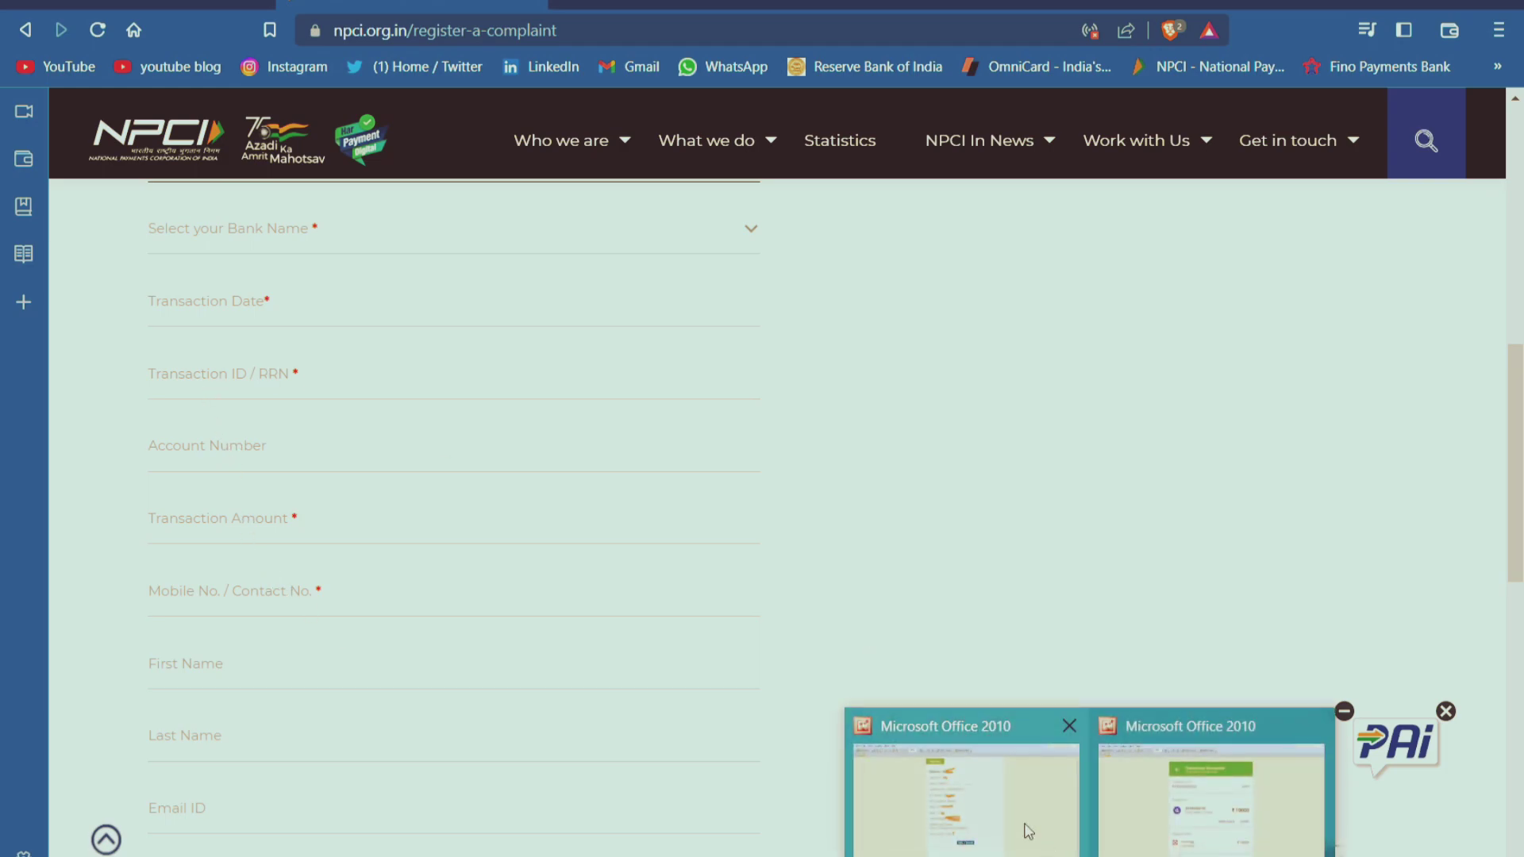
pyautogui.click(1025, 826)
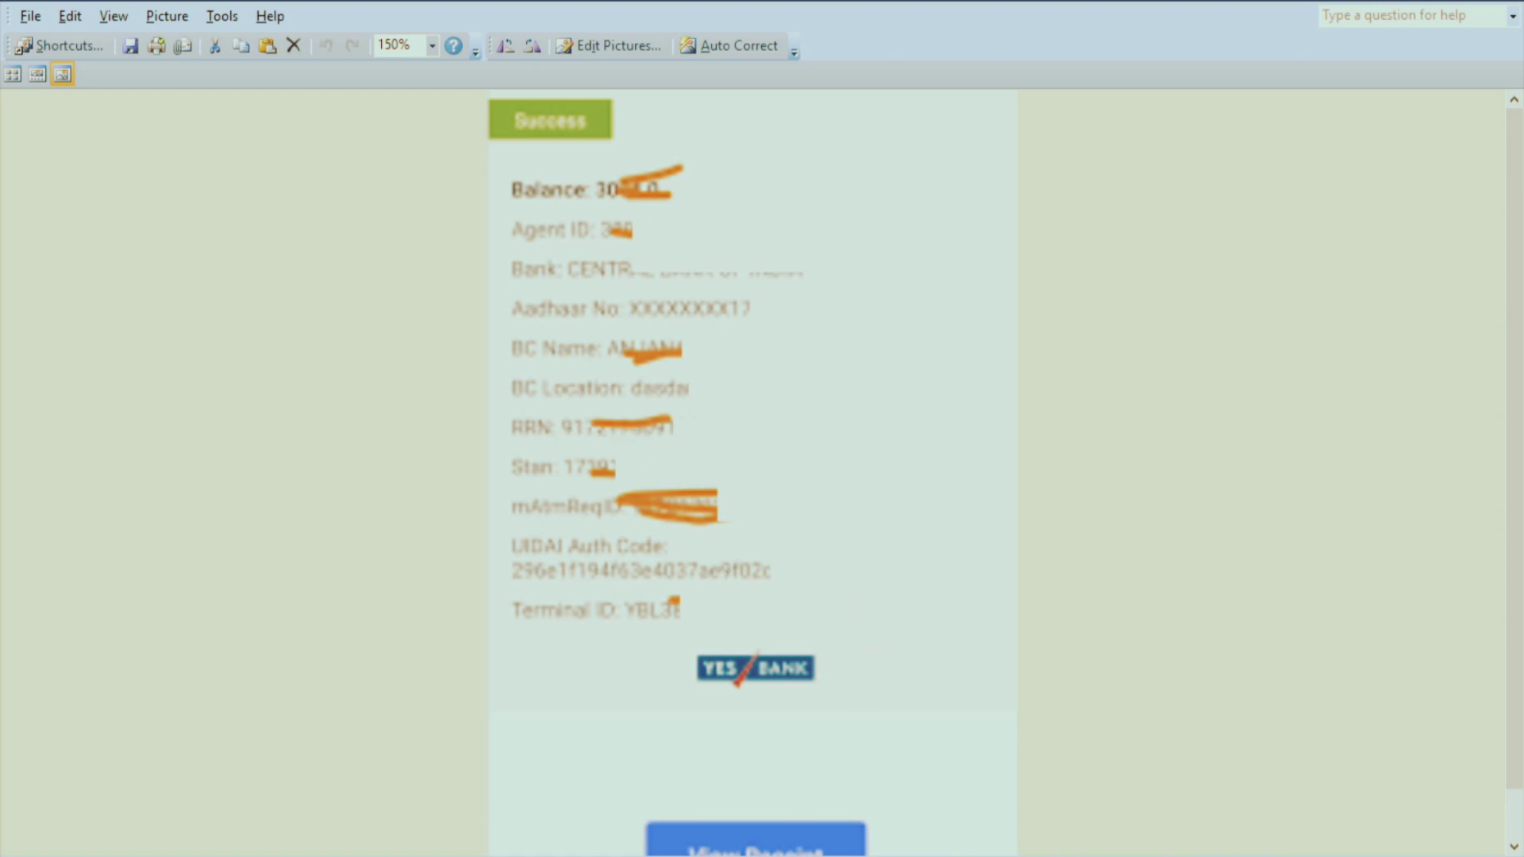
pyautogui.click(1153, 843)
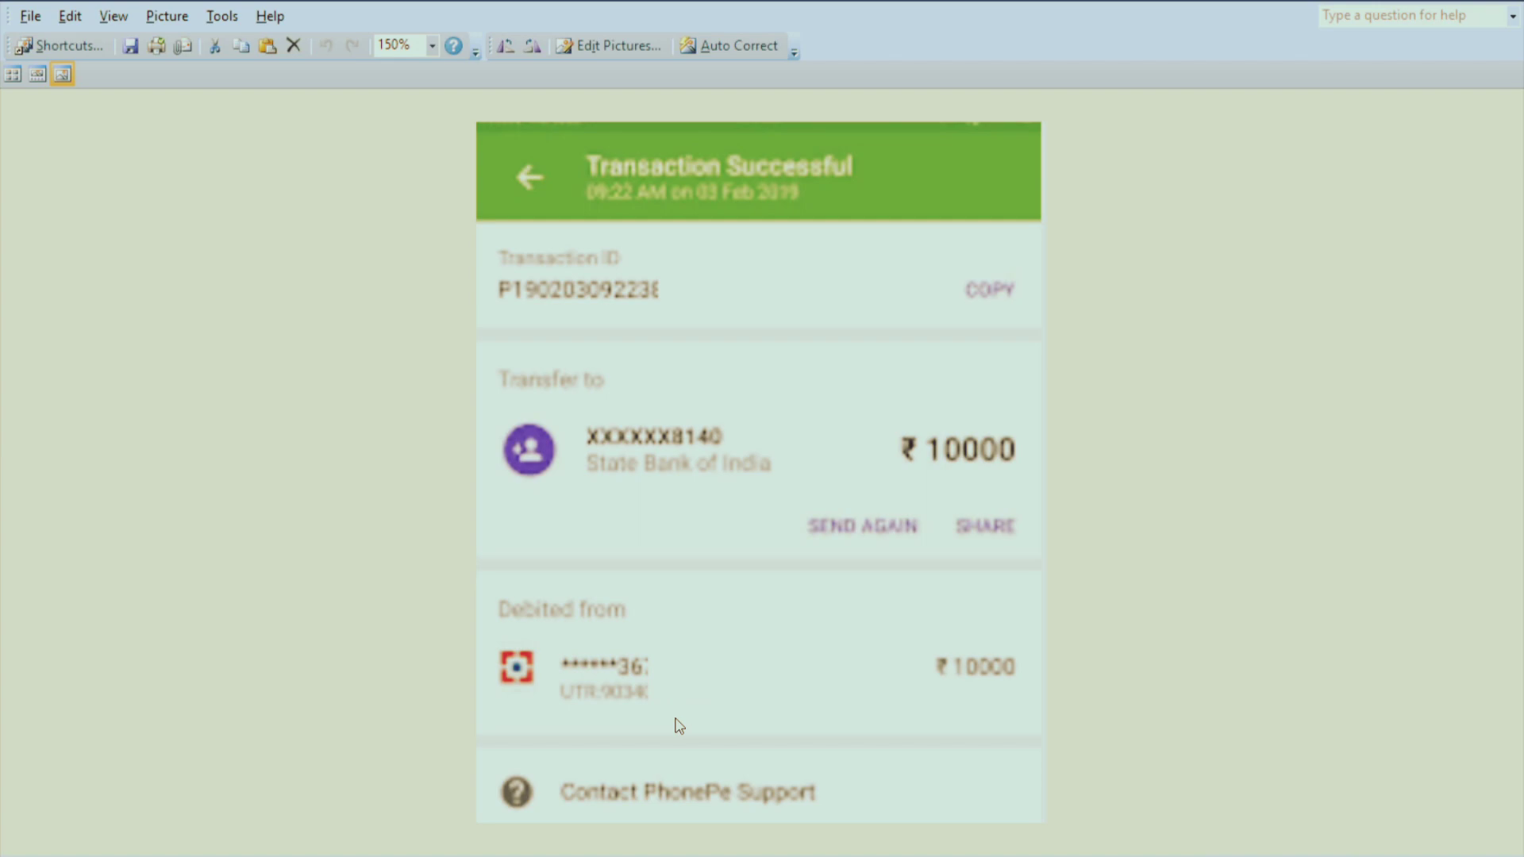
pyautogui.hotkey('alt', 'Tab')
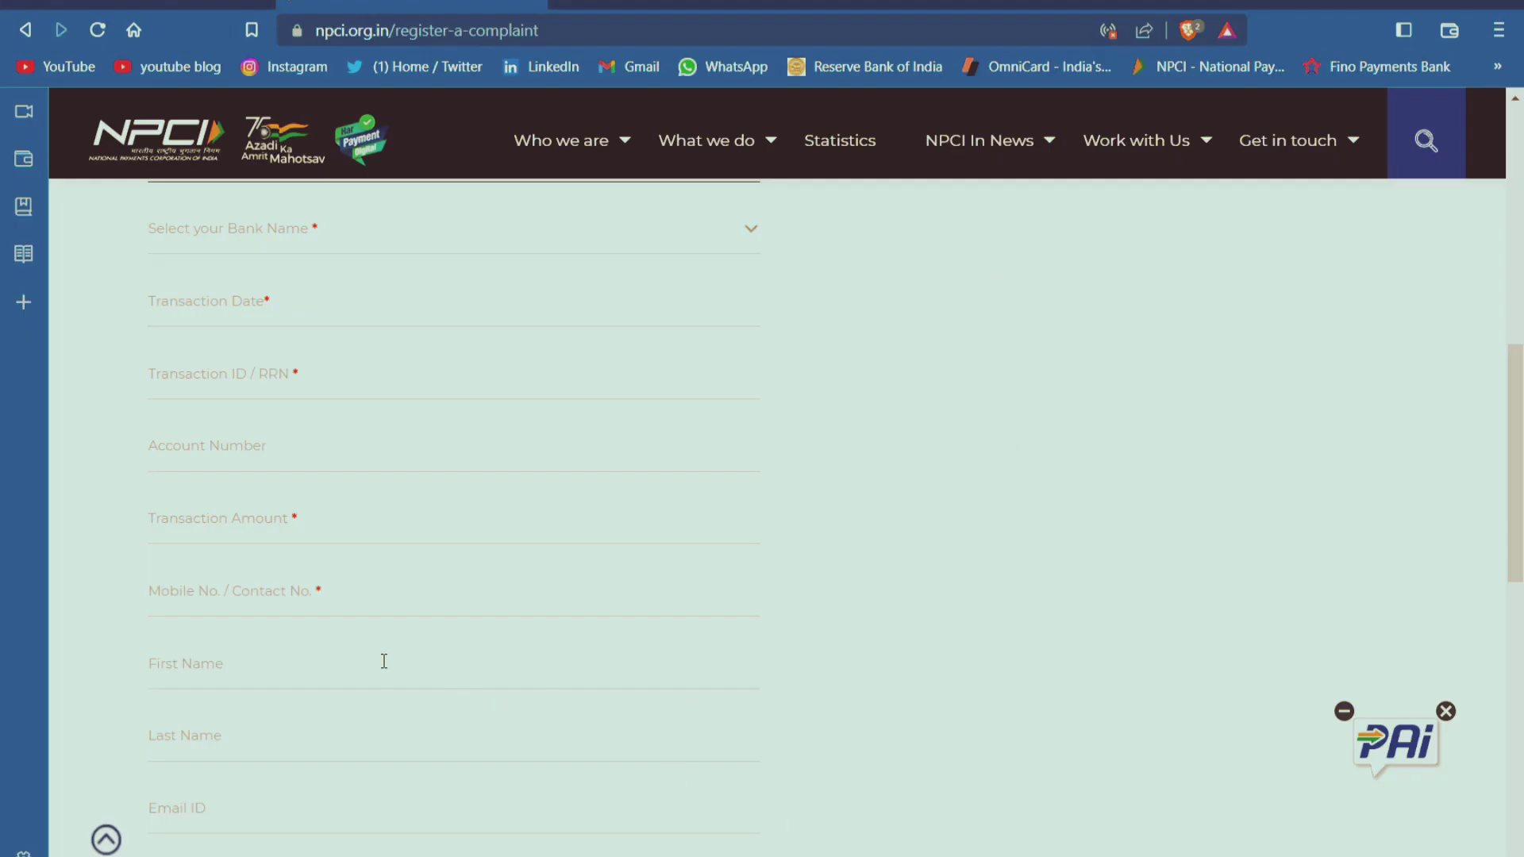
# Step: Review the remaining AePS complaint fields, from the transaction details down to the captcha and disclaimer
pyautogui.scroll(-1, 385, 662)
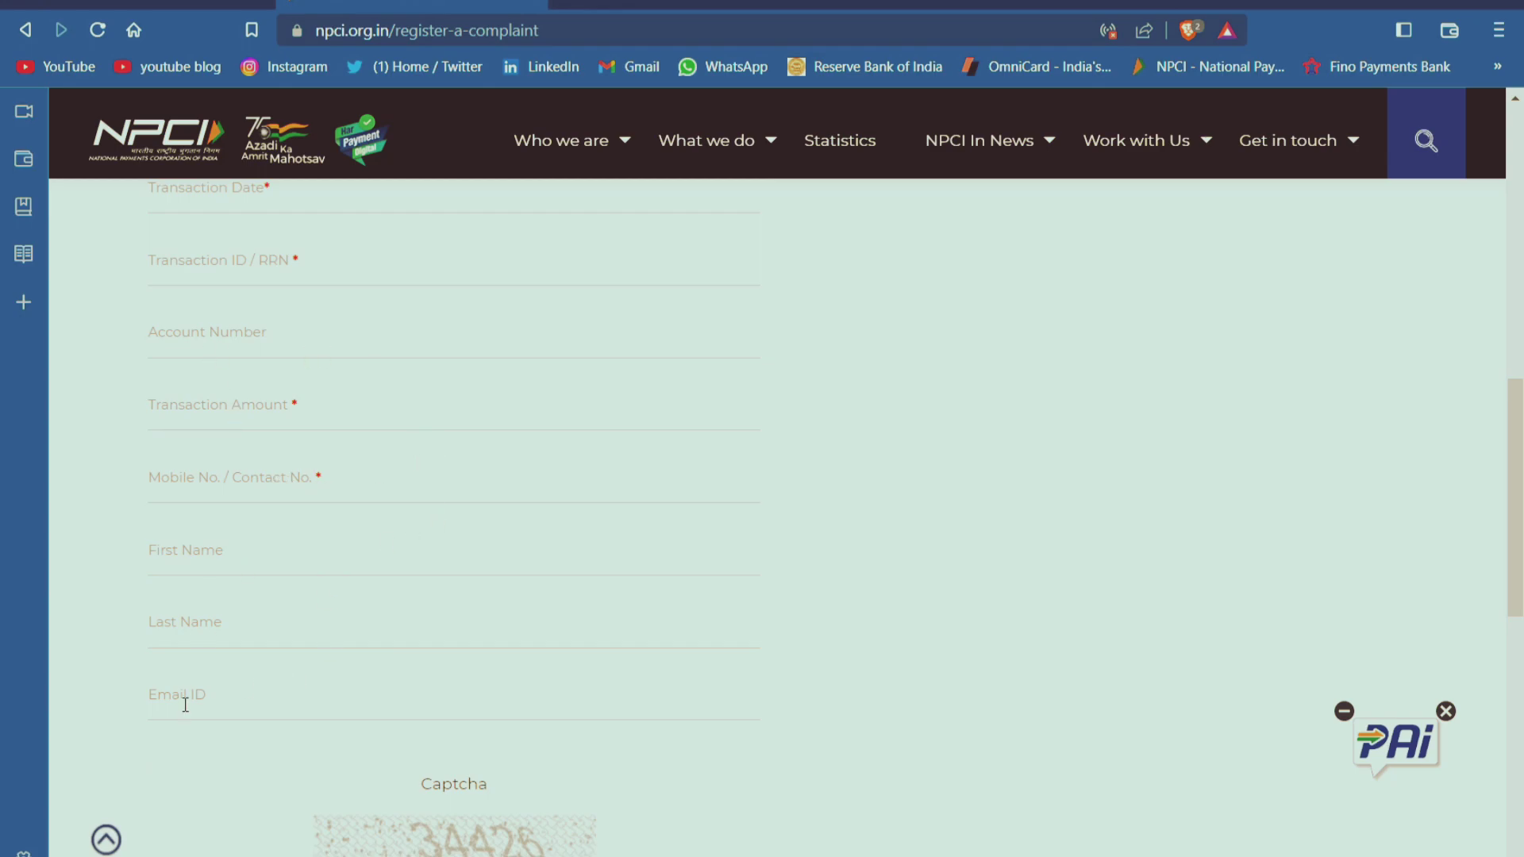
pyautogui.scroll(-4, 508, 714)
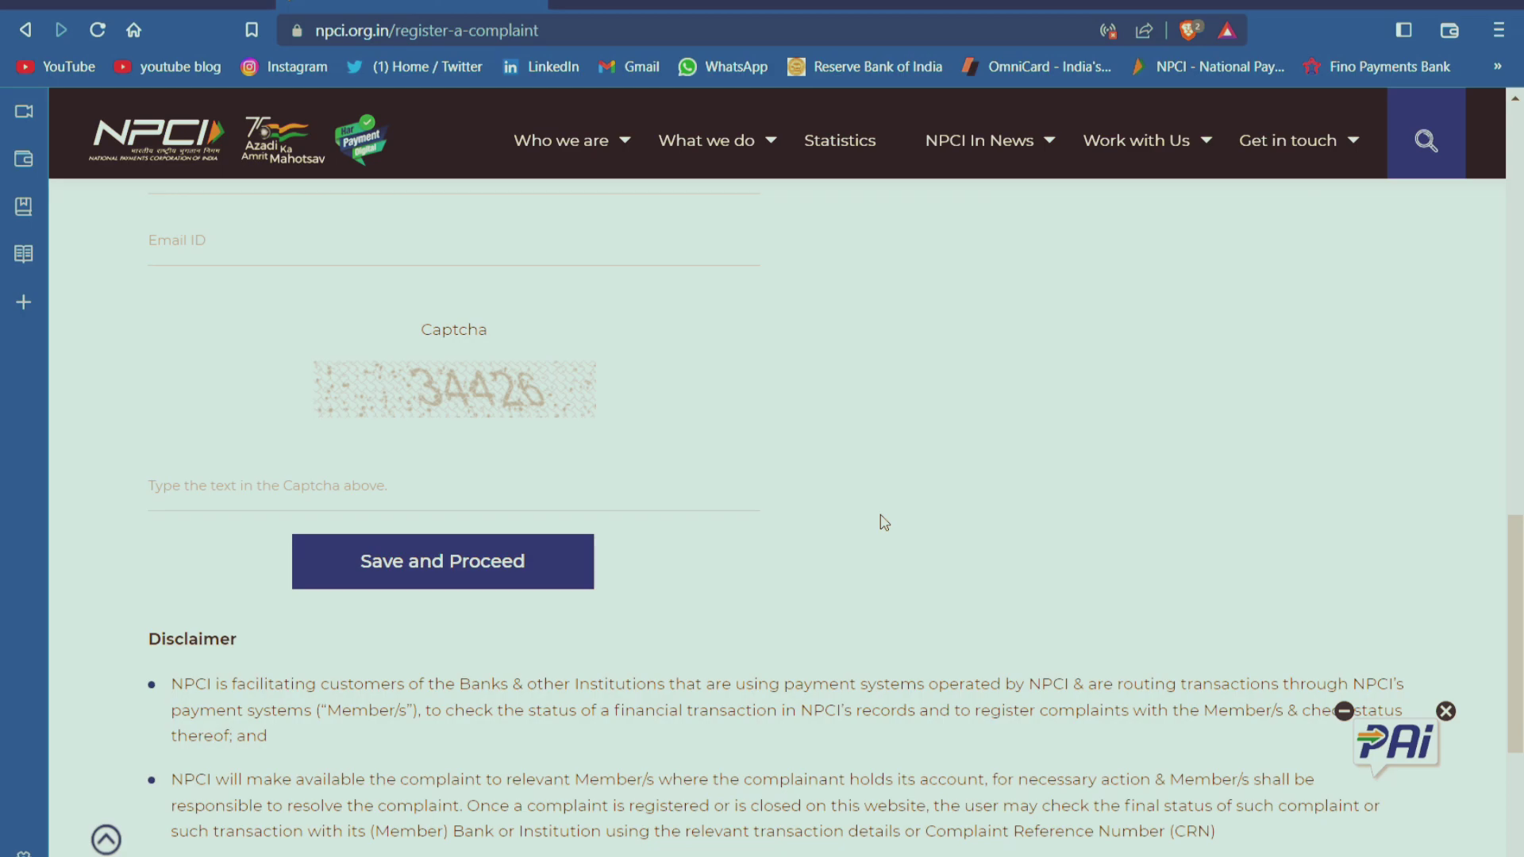
pyautogui.scroll(8, 883, 521)
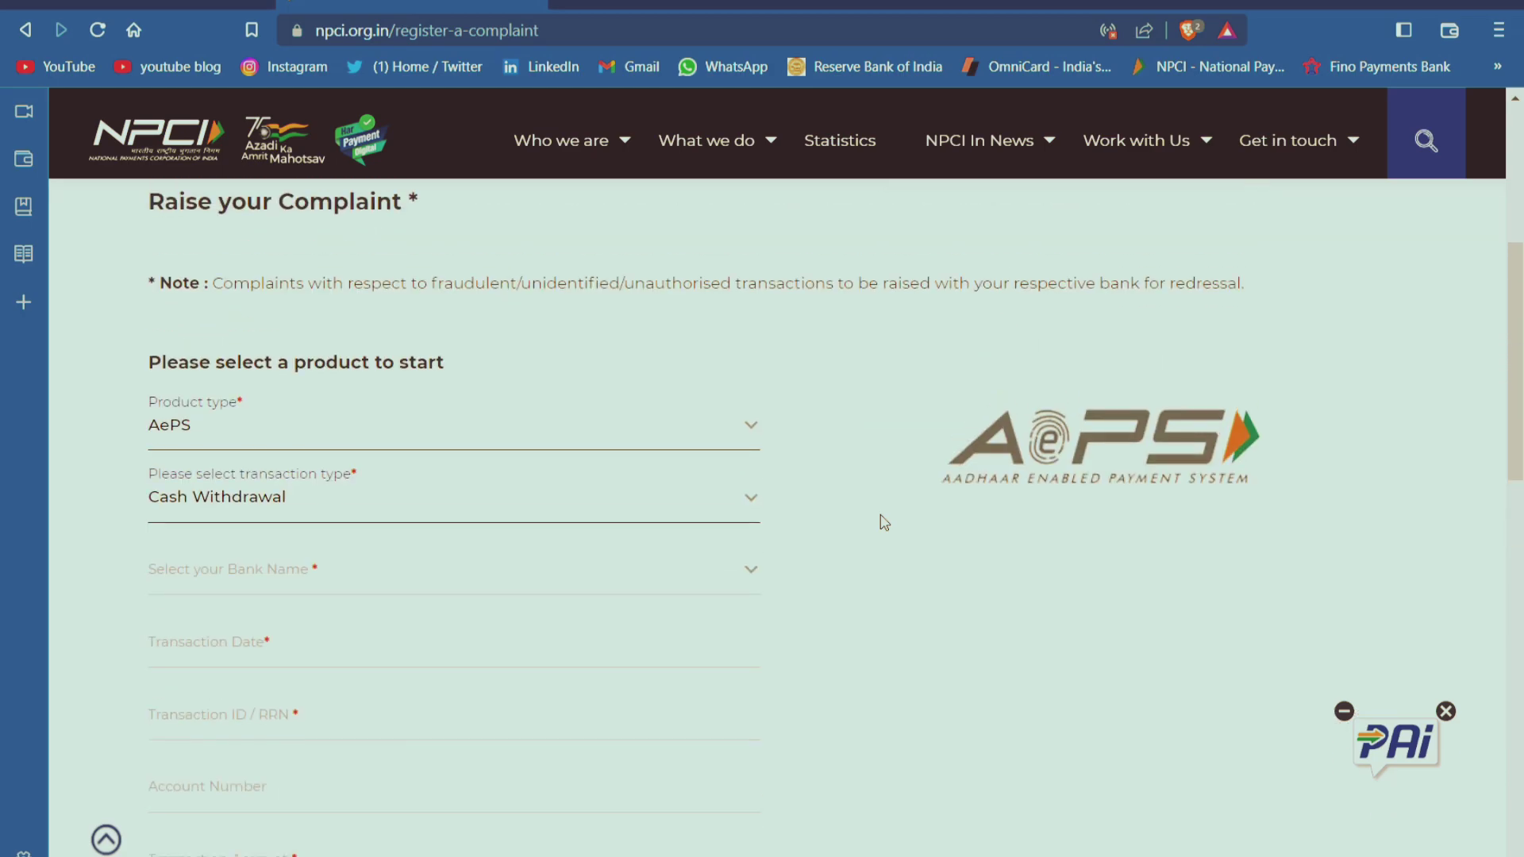
pyautogui.scroll(3, 884, 522)
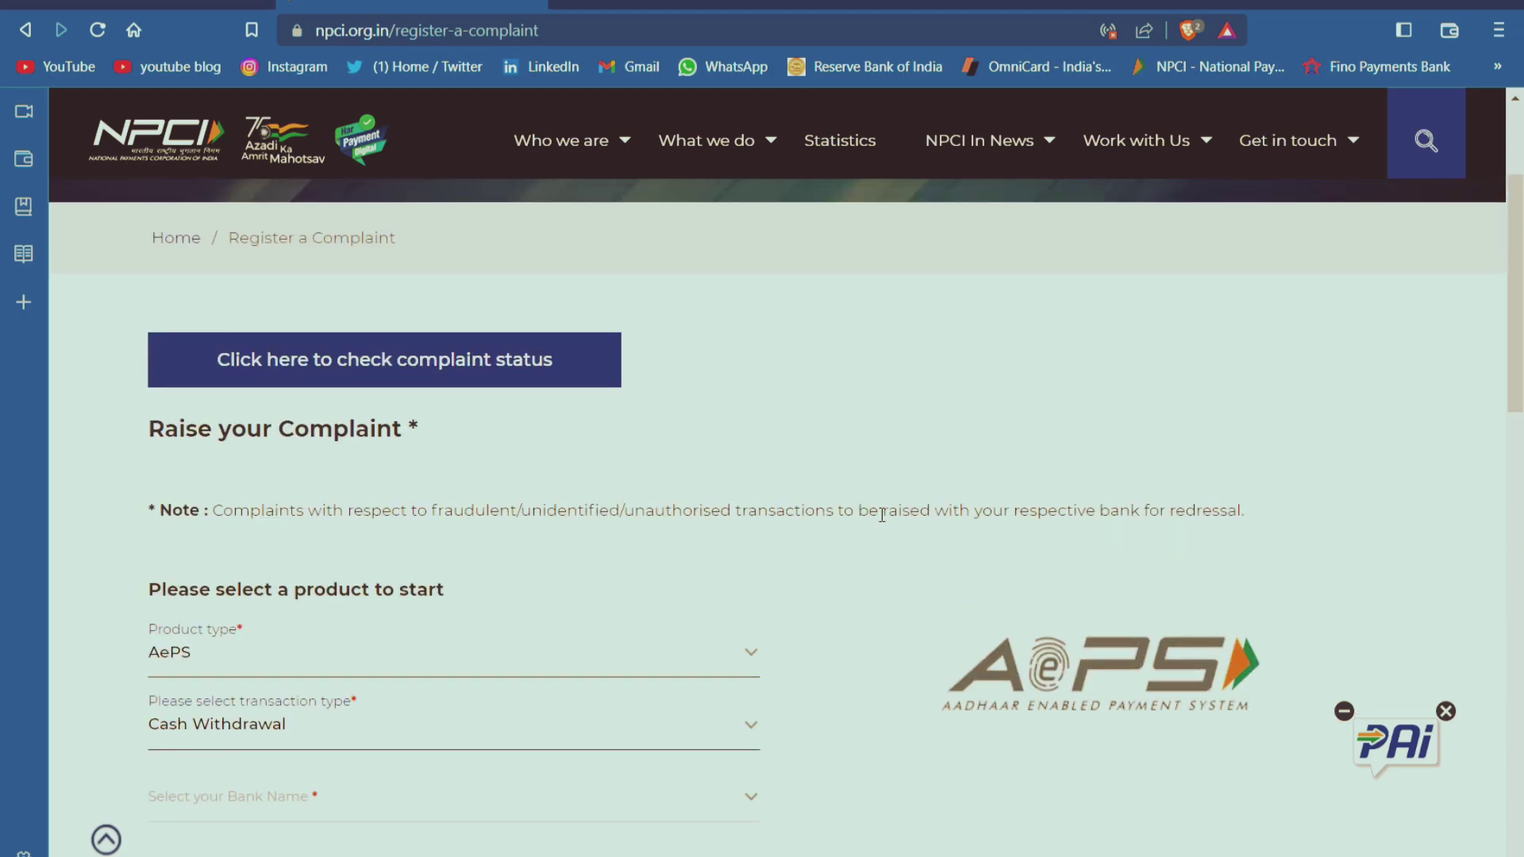
# Step: Switch the product type to IMPS and review the fields its complaint form requires
pyautogui.click(411, 661)
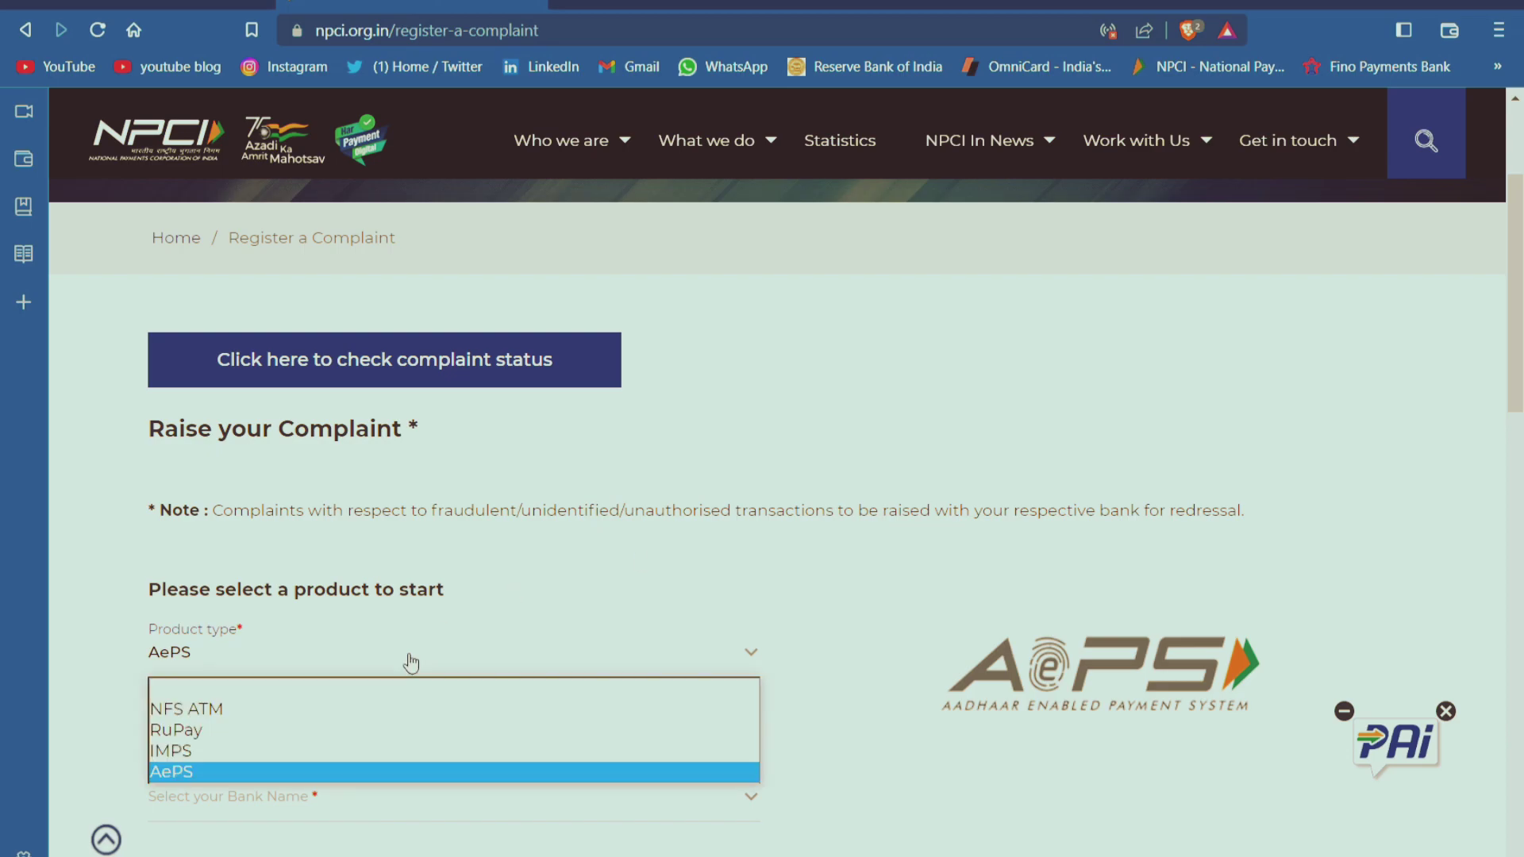
pyautogui.click(263, 752)
pyautogui.scroll(-3, 388, 724)
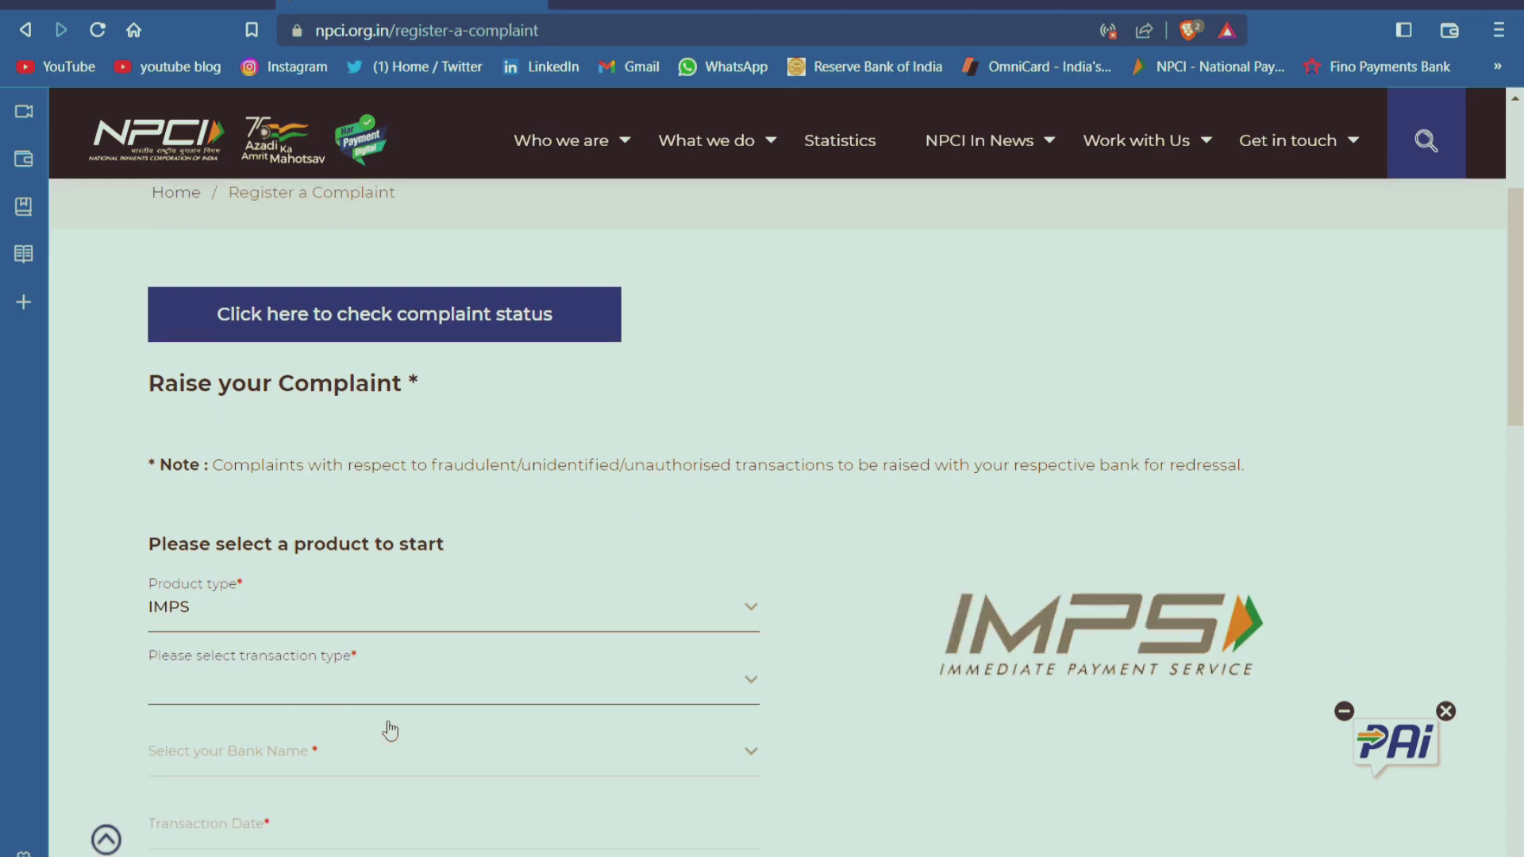
pyautogui.scroll(-6, 362, 611)
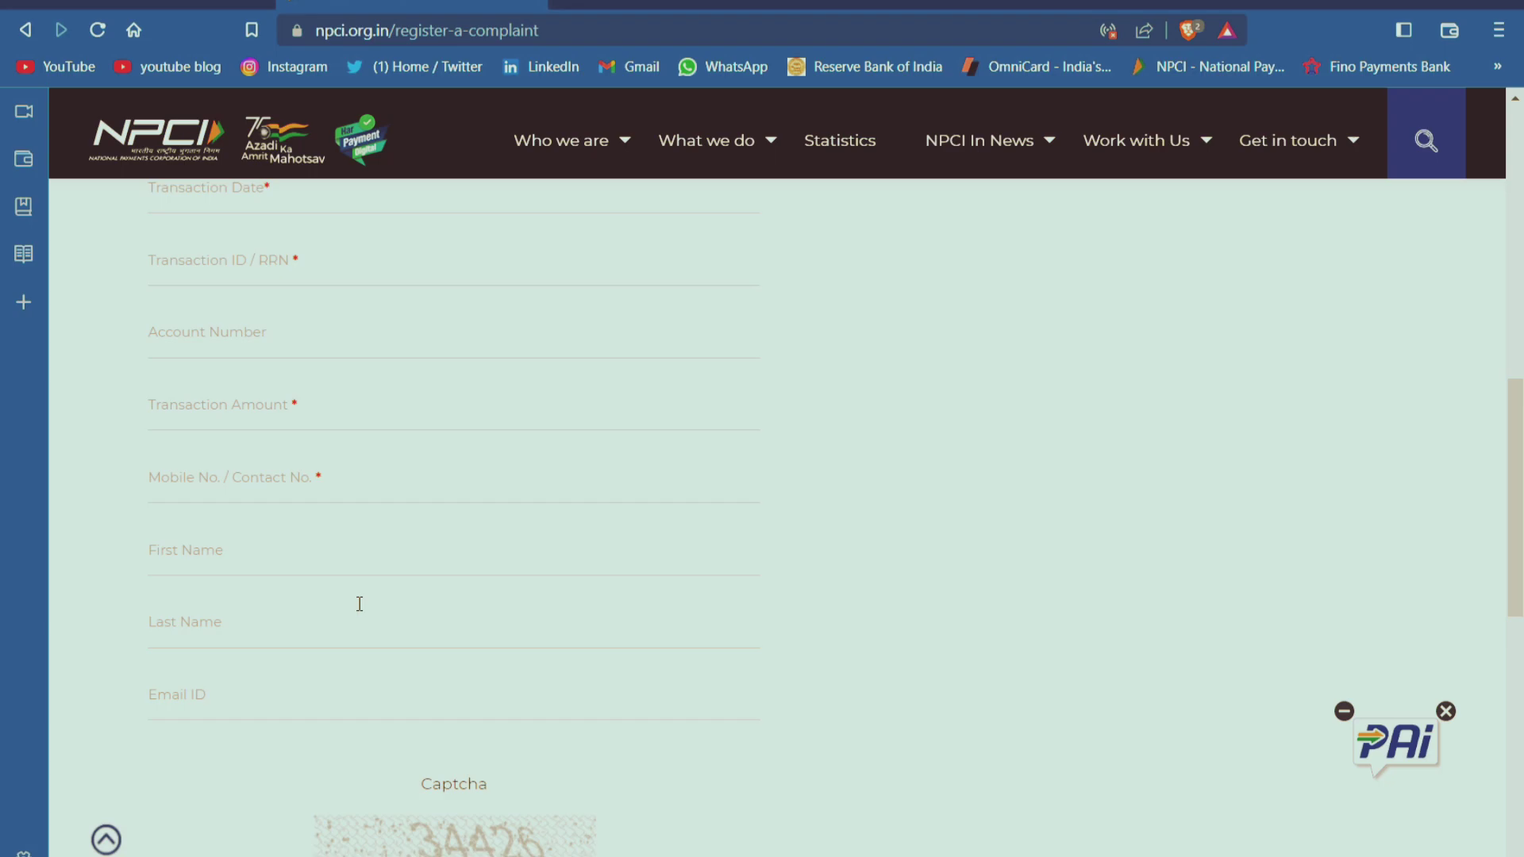
pyautogui.scroll(9, 359, 604)
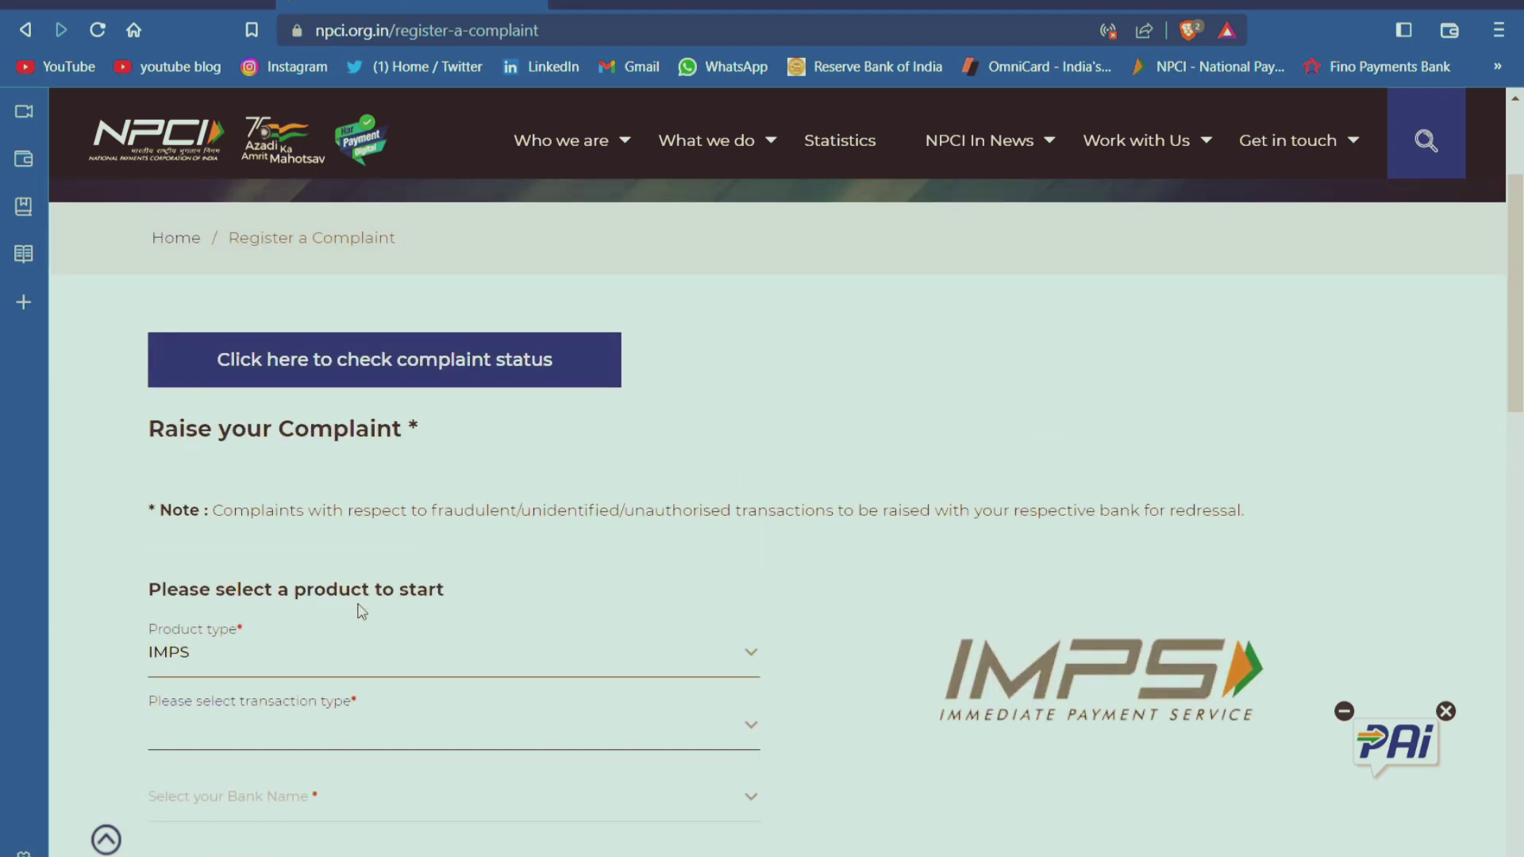
# Step: Set the product type to NFS ATM and the transaction type to Cash withdrawal on ATM using Card
pyautogui.click(349, 698)
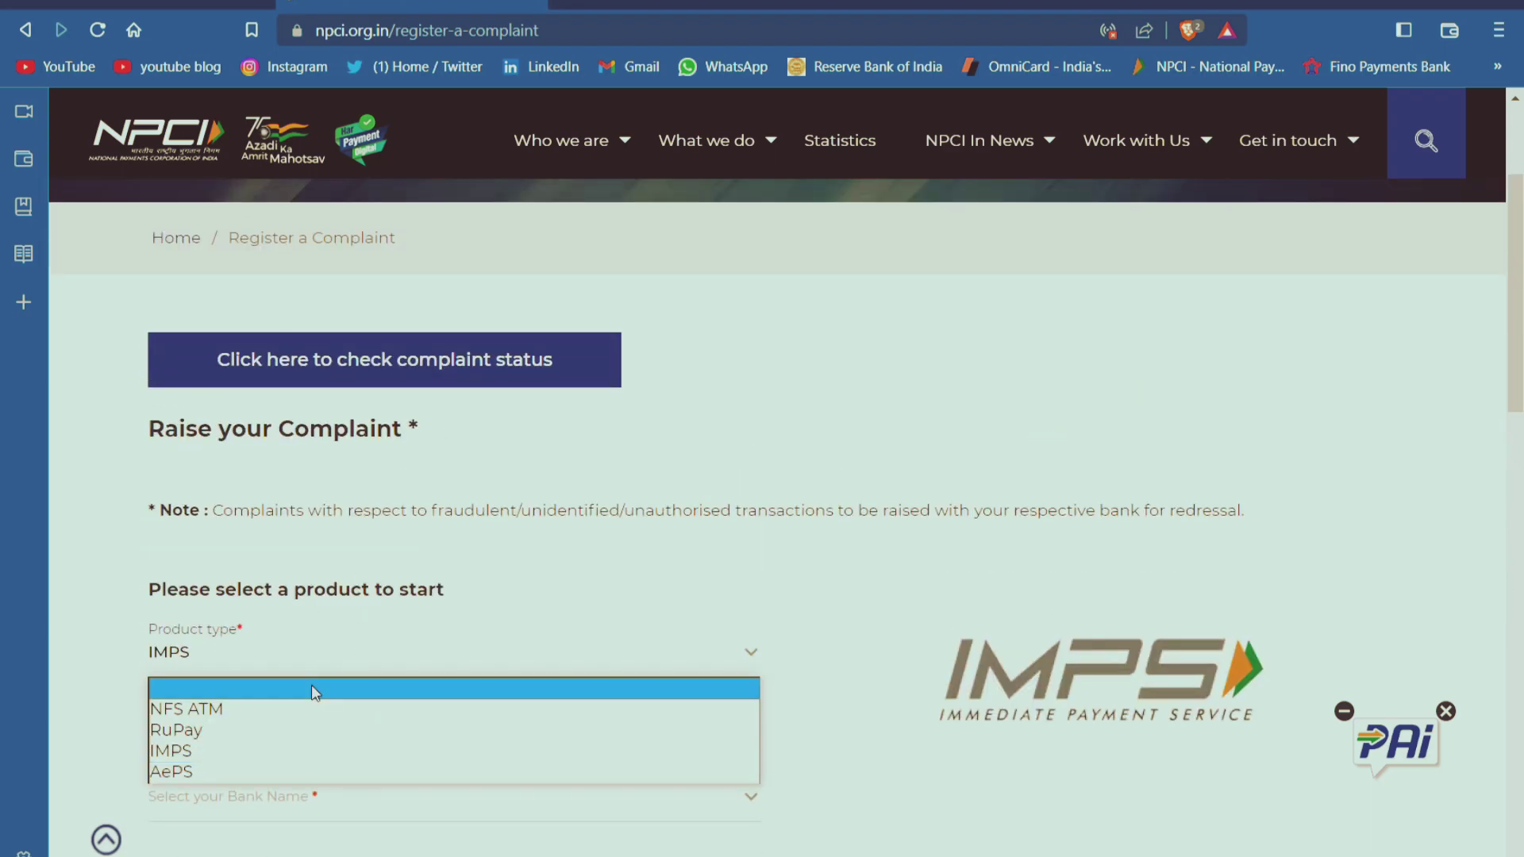
pyautogui.click(269, 704)
pyautogui.scroll(-3, 473, 670)
pyautogui.click(413, 512)
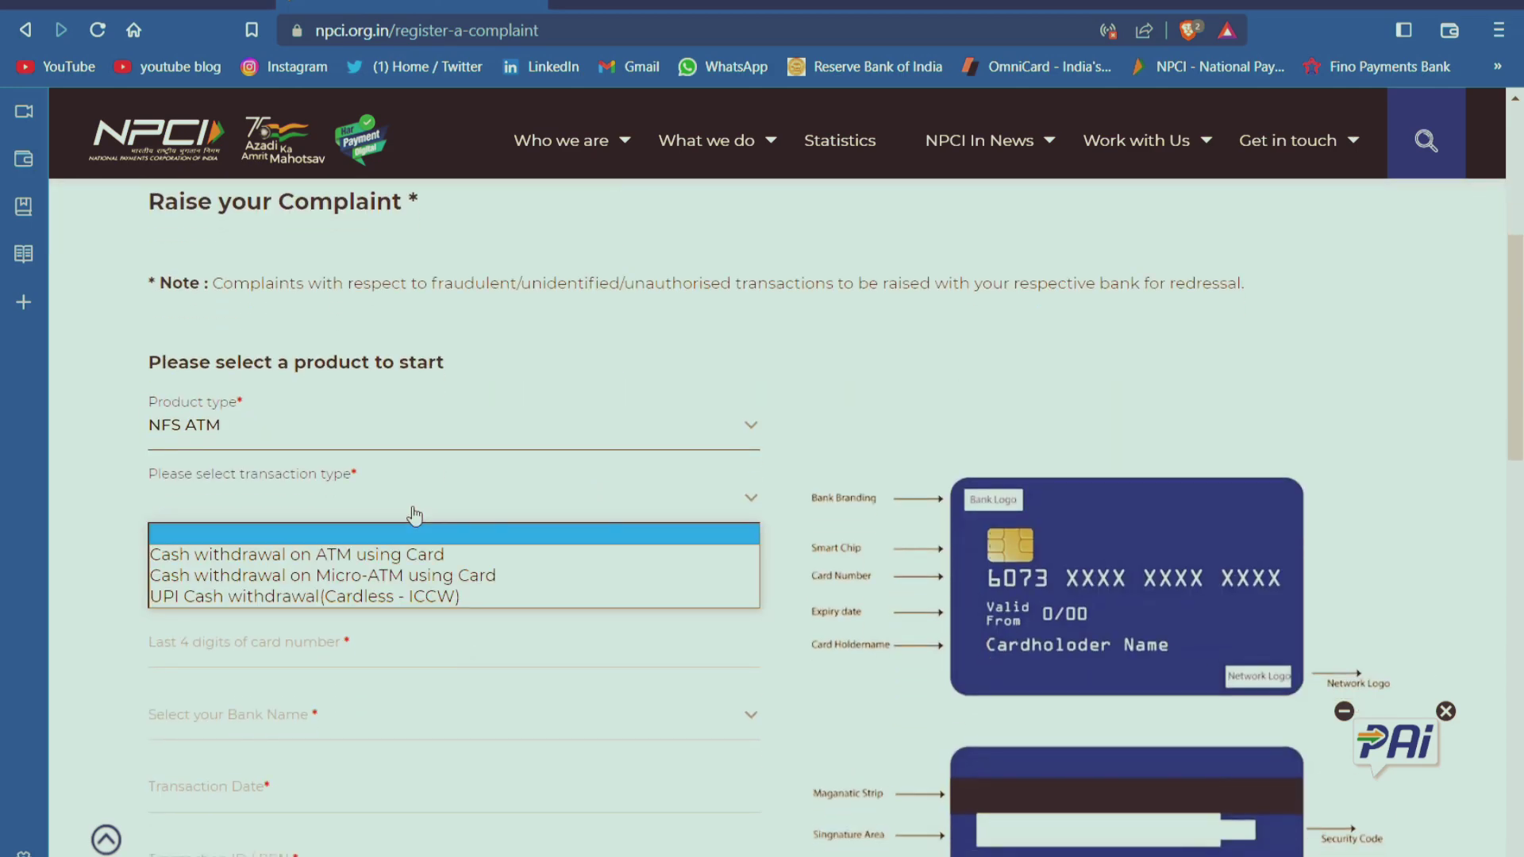
pyautogui.click(415, 554)
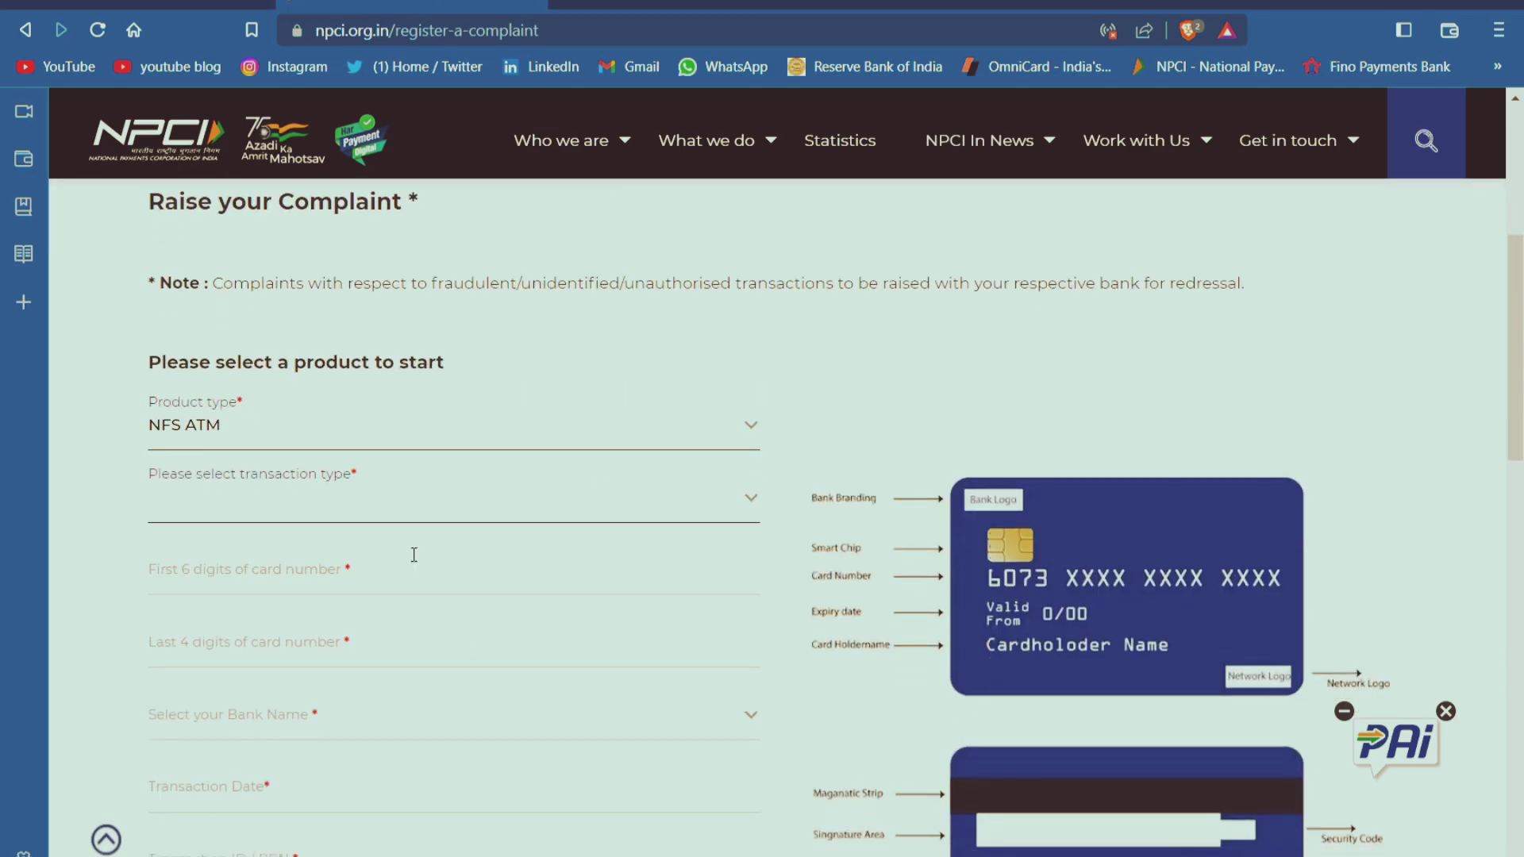
pyautogui.scroll(-1, 357, 555)
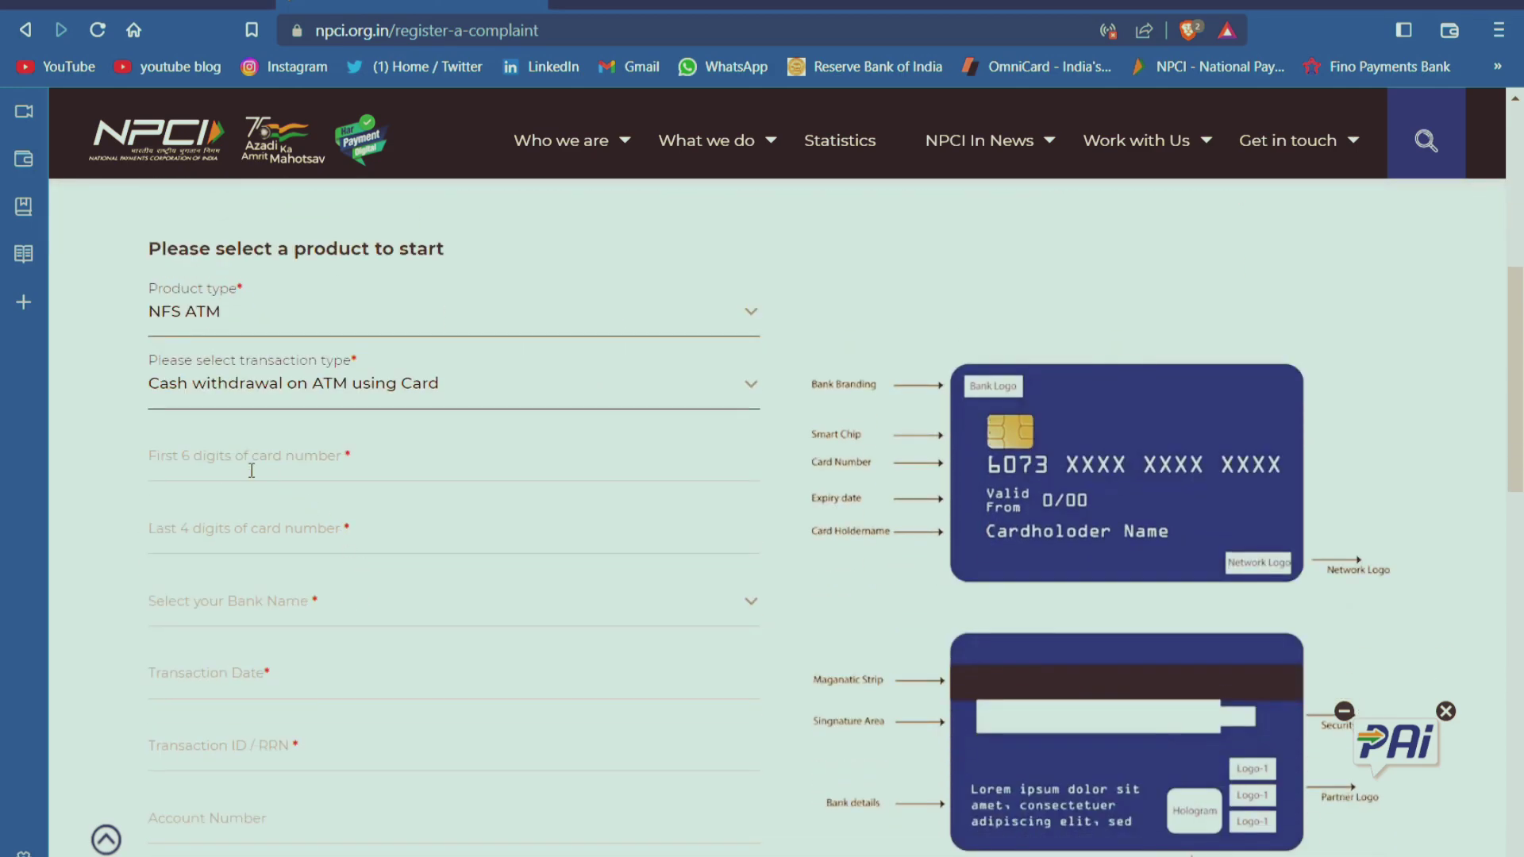
# Step: Review the complaint fields for an NFS ATM cash withdrawal, from the card digits and bank list down to the captcha and Save and Proceed
pyautogui.scroll(-1, 287, 461)
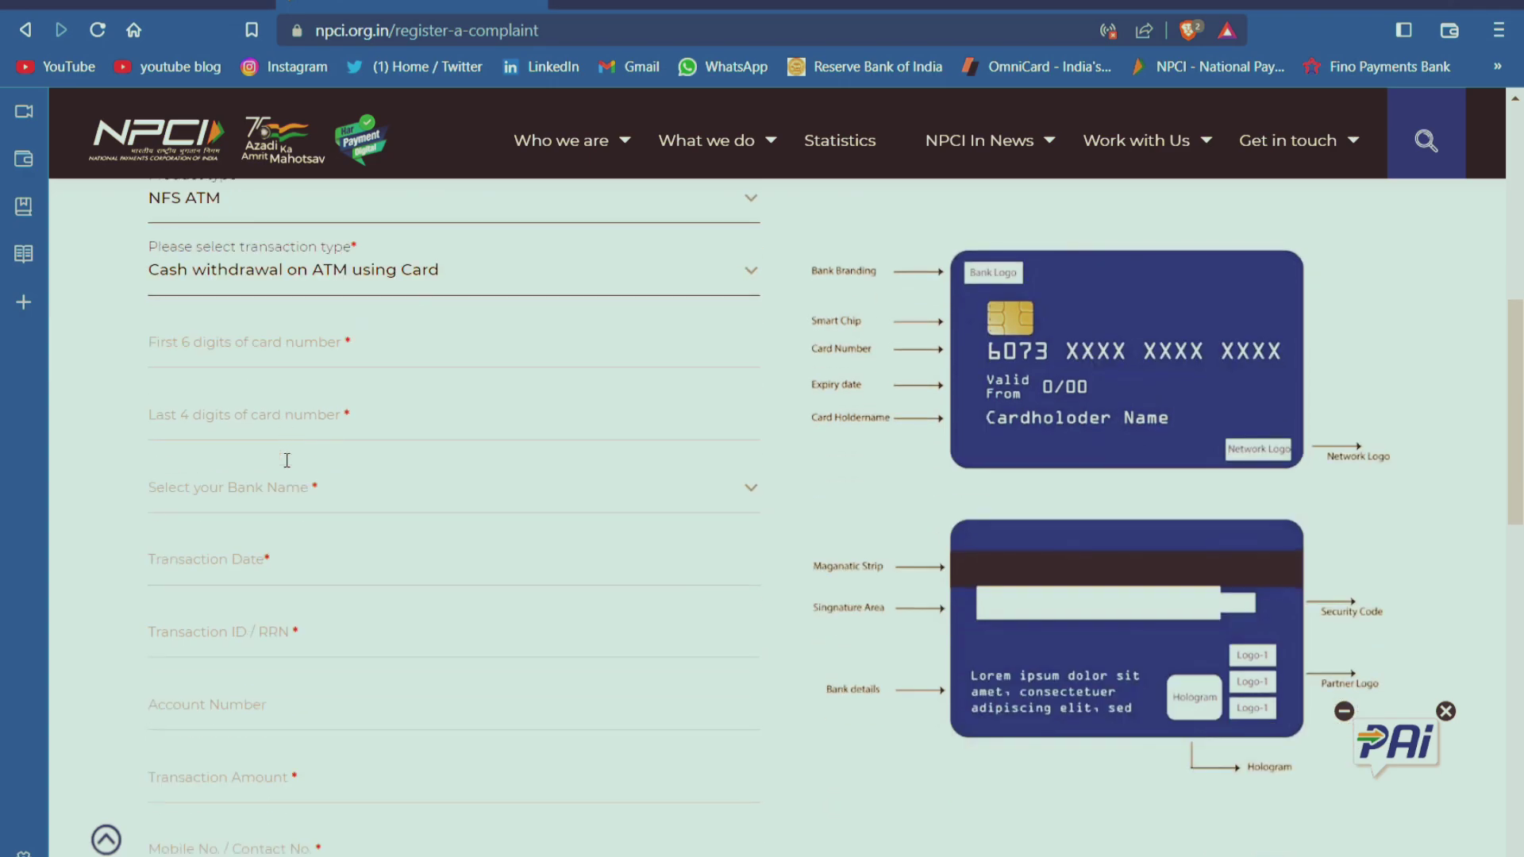
pyautogui.click(296, 499)
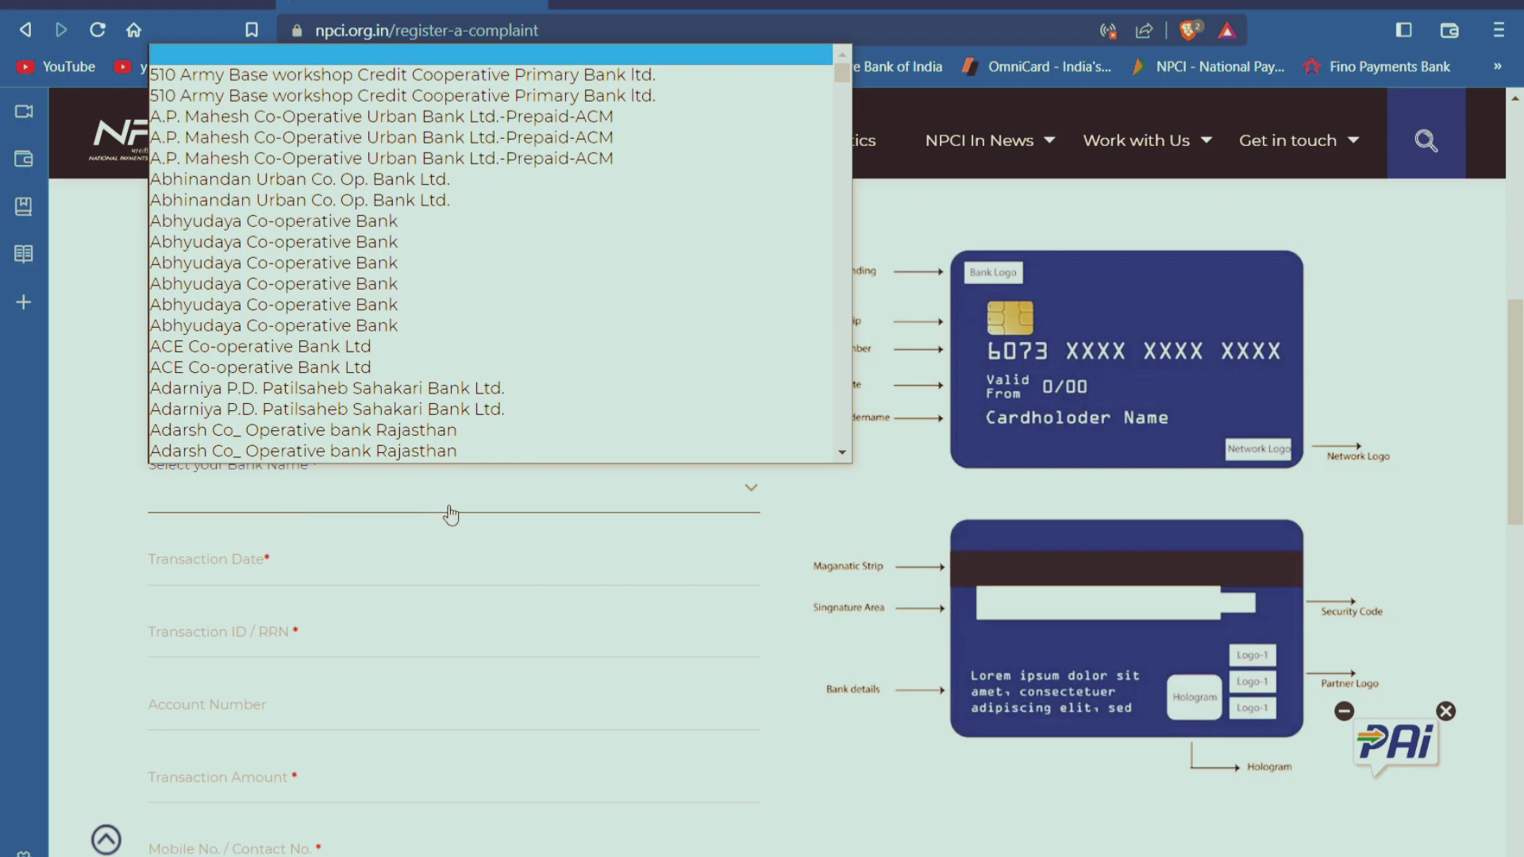
pyautogui.click(794, 505)
pyautogui.scroll(-1, 356, 567)
pyautogui.scroll(-1, 355, 567)
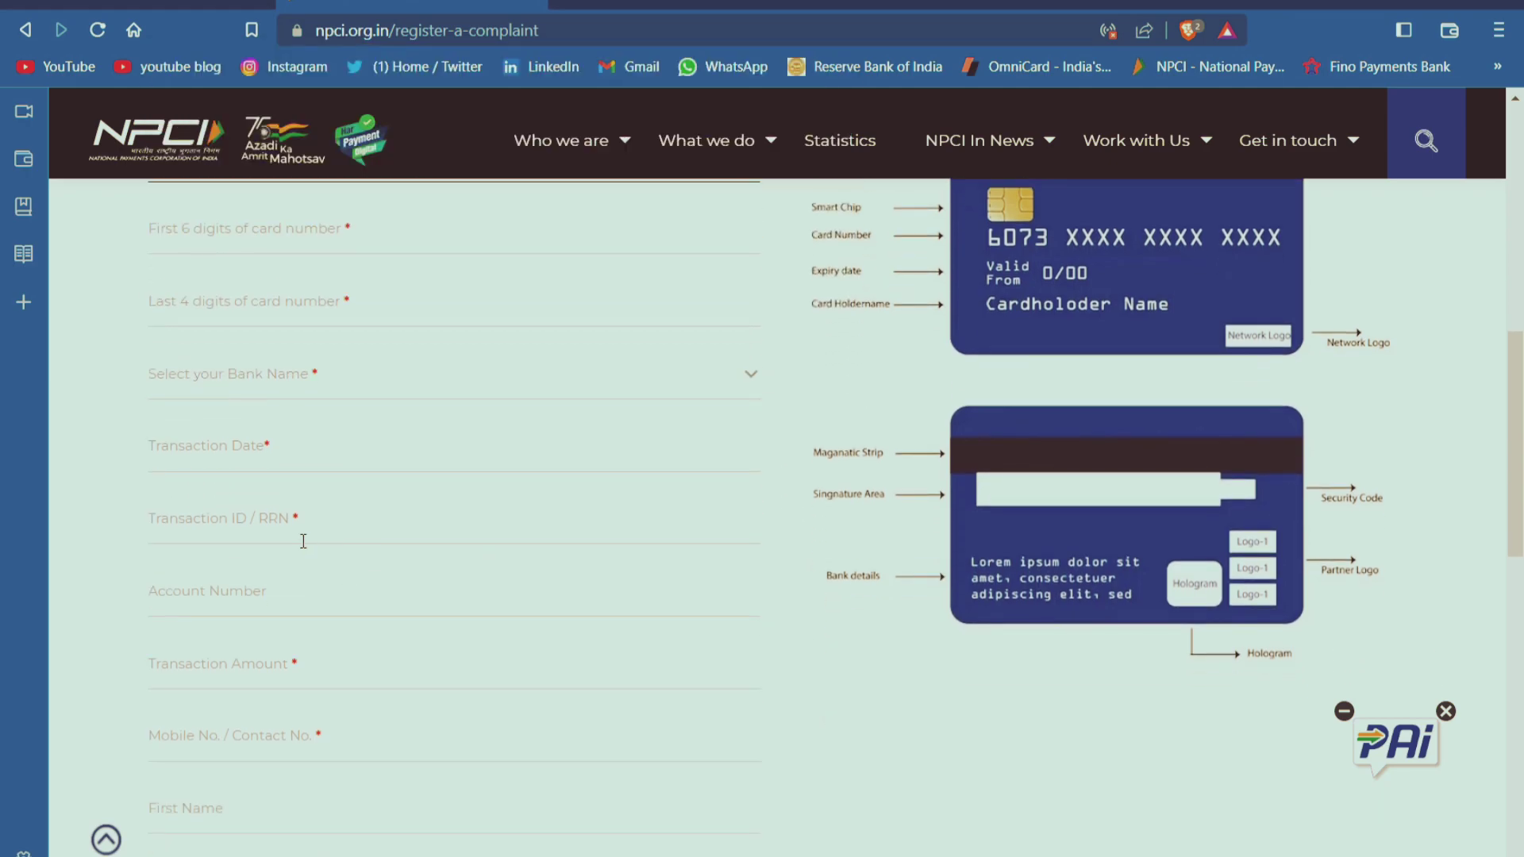
pyautogui.scroll(-4, 317, 622)
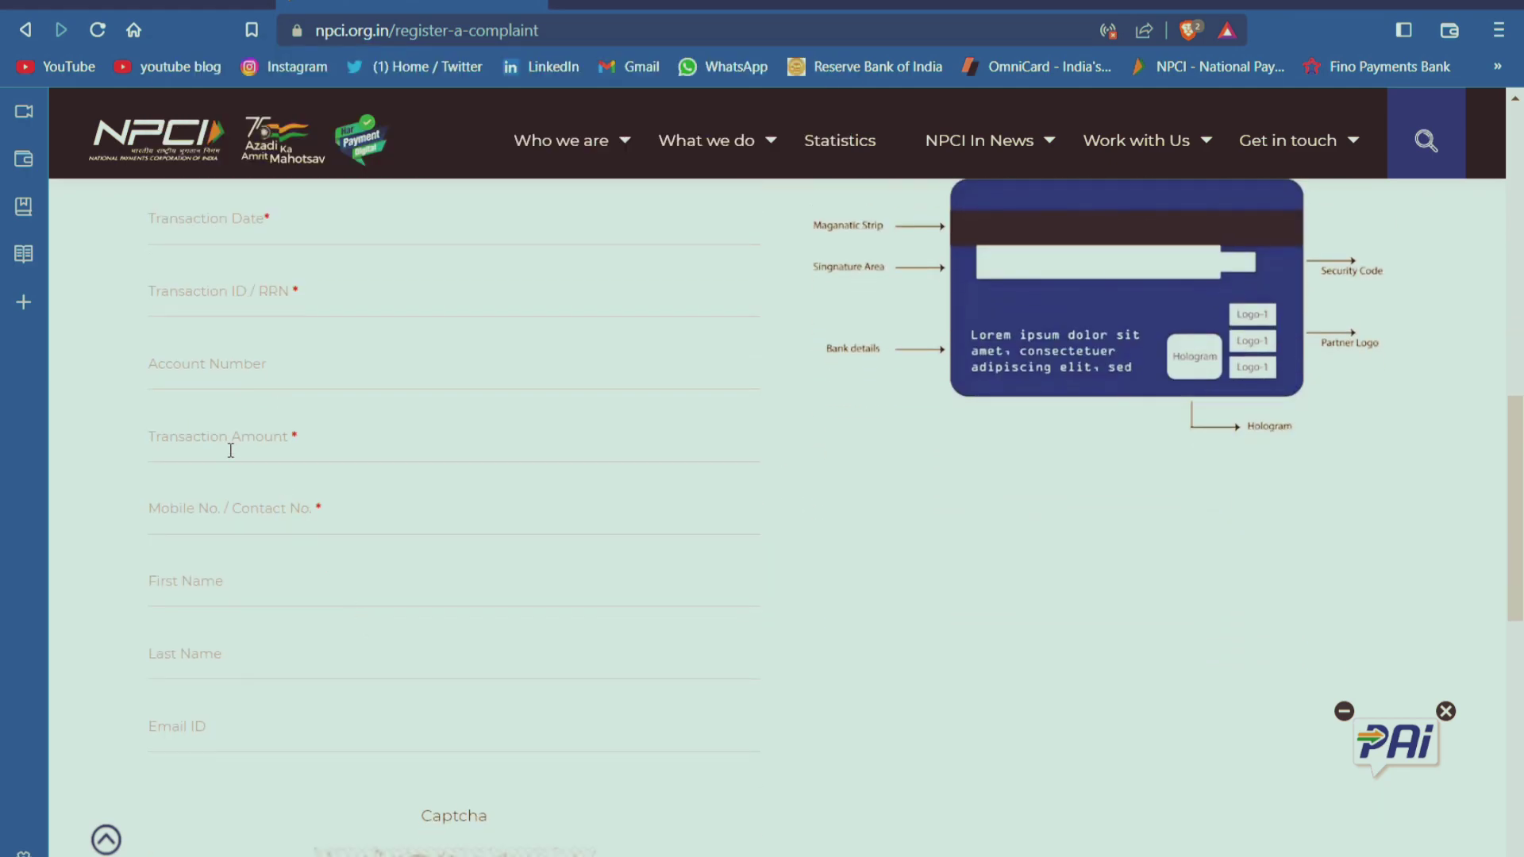
pyautogui.scroll(-6, 307, 570)
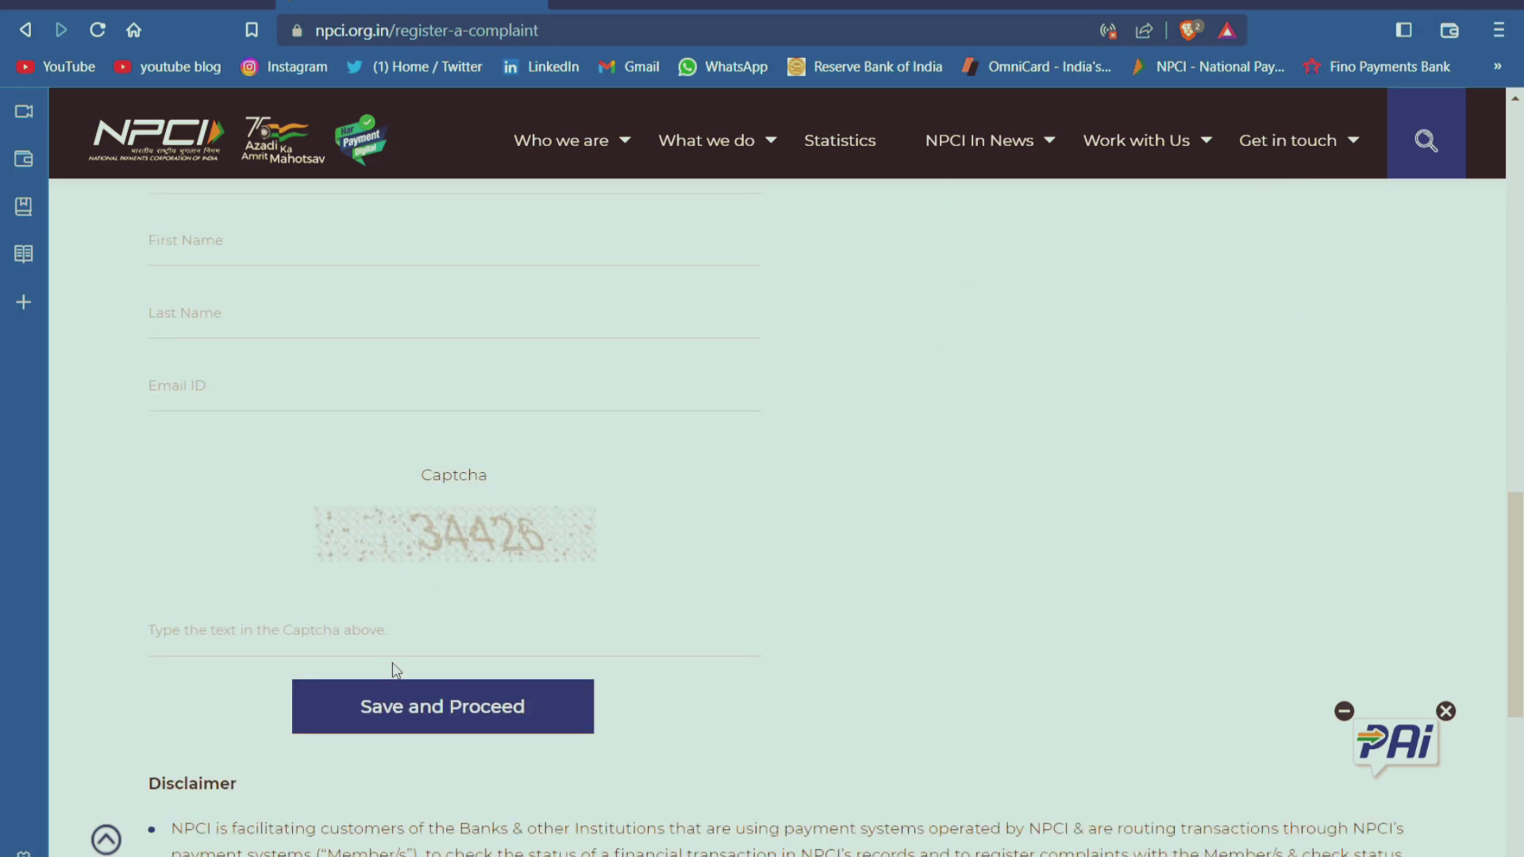
pyautogui.click(390, 731)
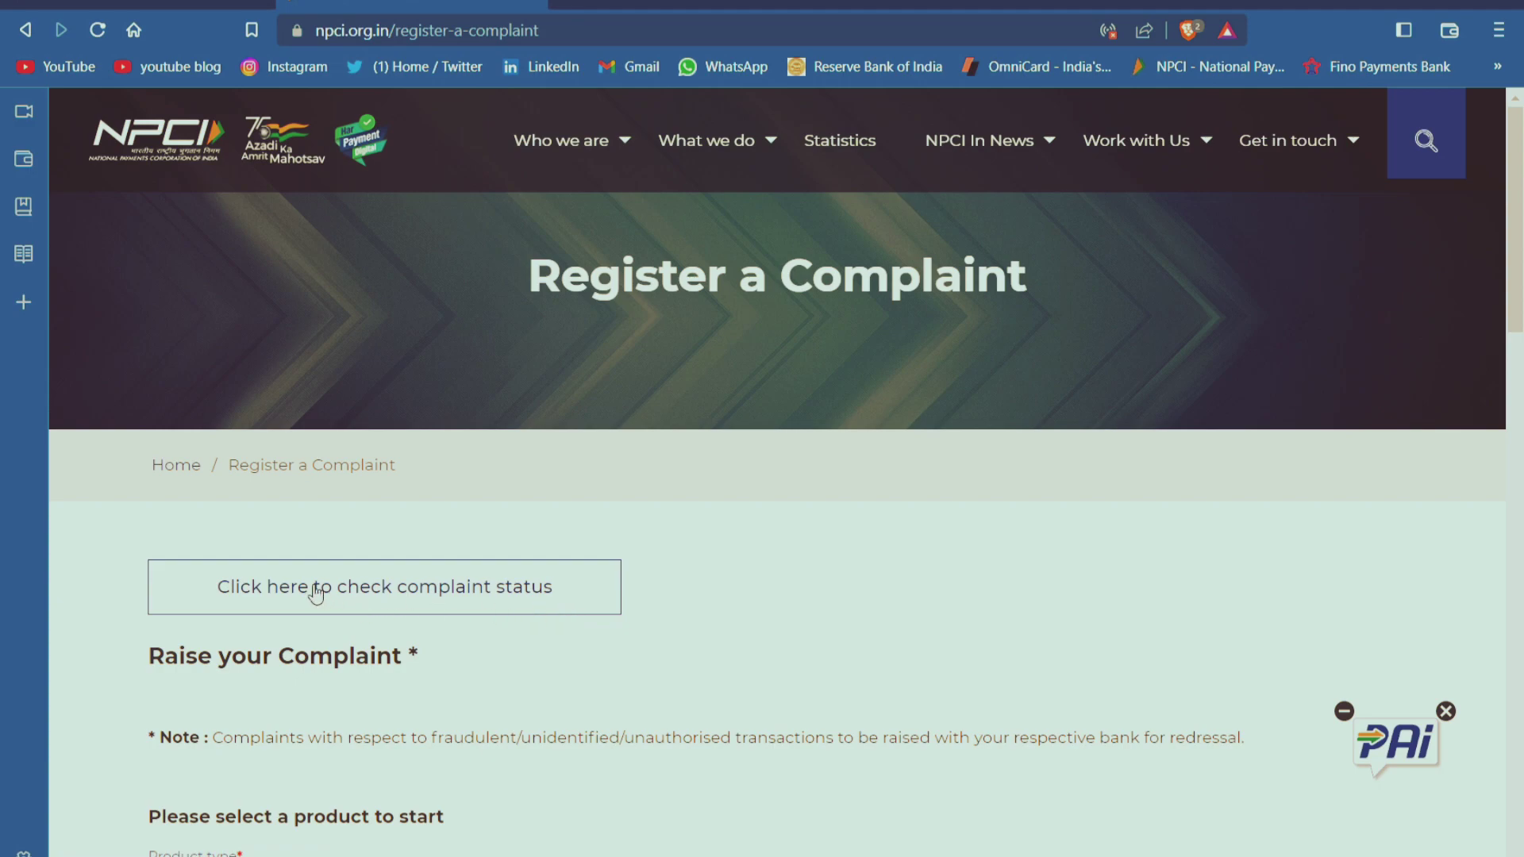
# Step: Open the complaint status page and examine the product types offered in the User Complaint Status form
pyautogui.click(434, 603)
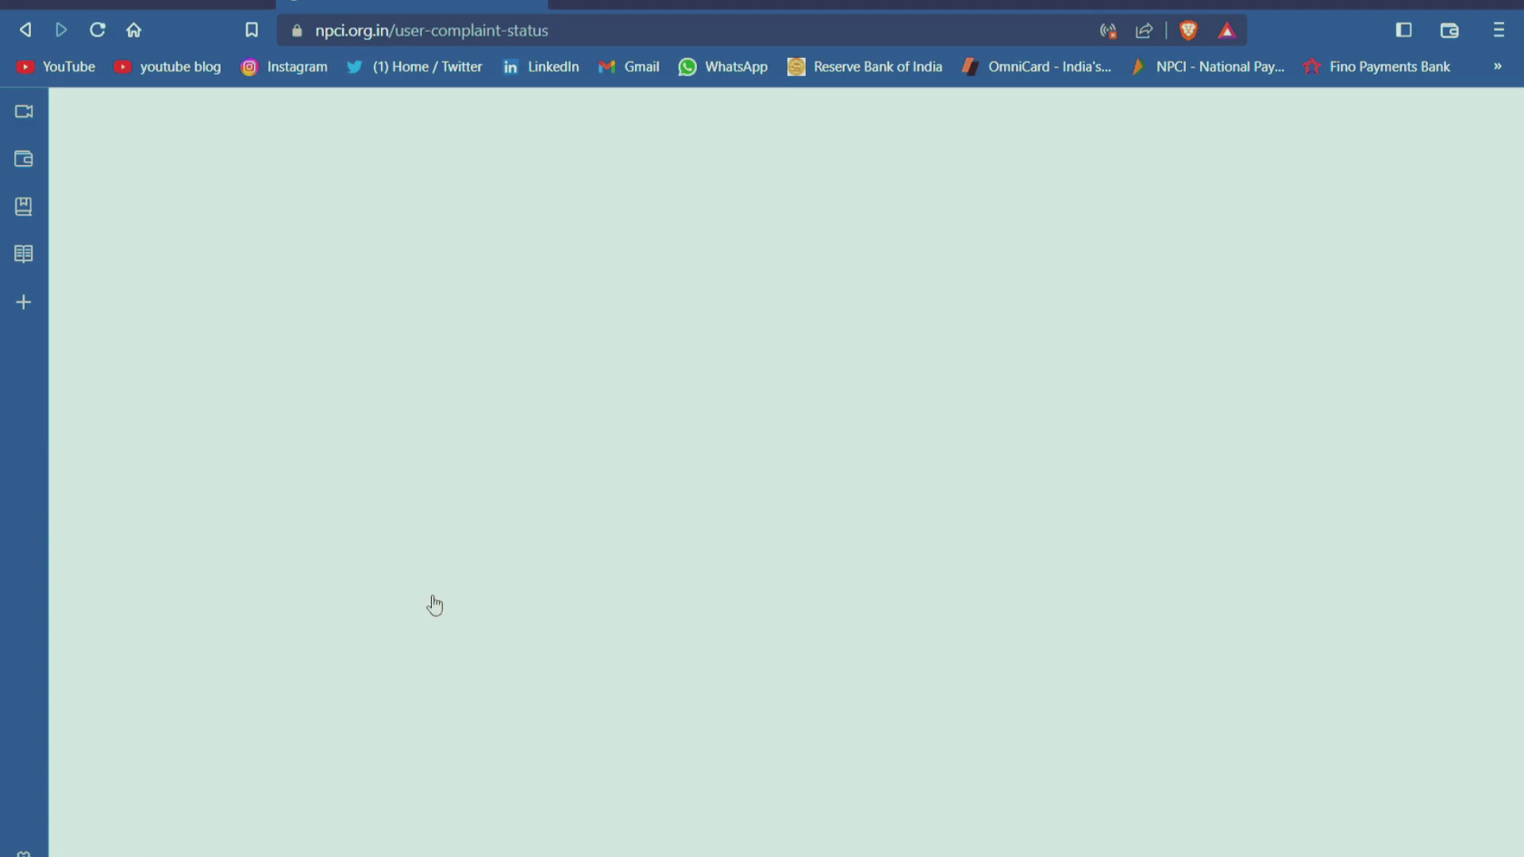
pyautogui.scroll(-3, 591, 631)
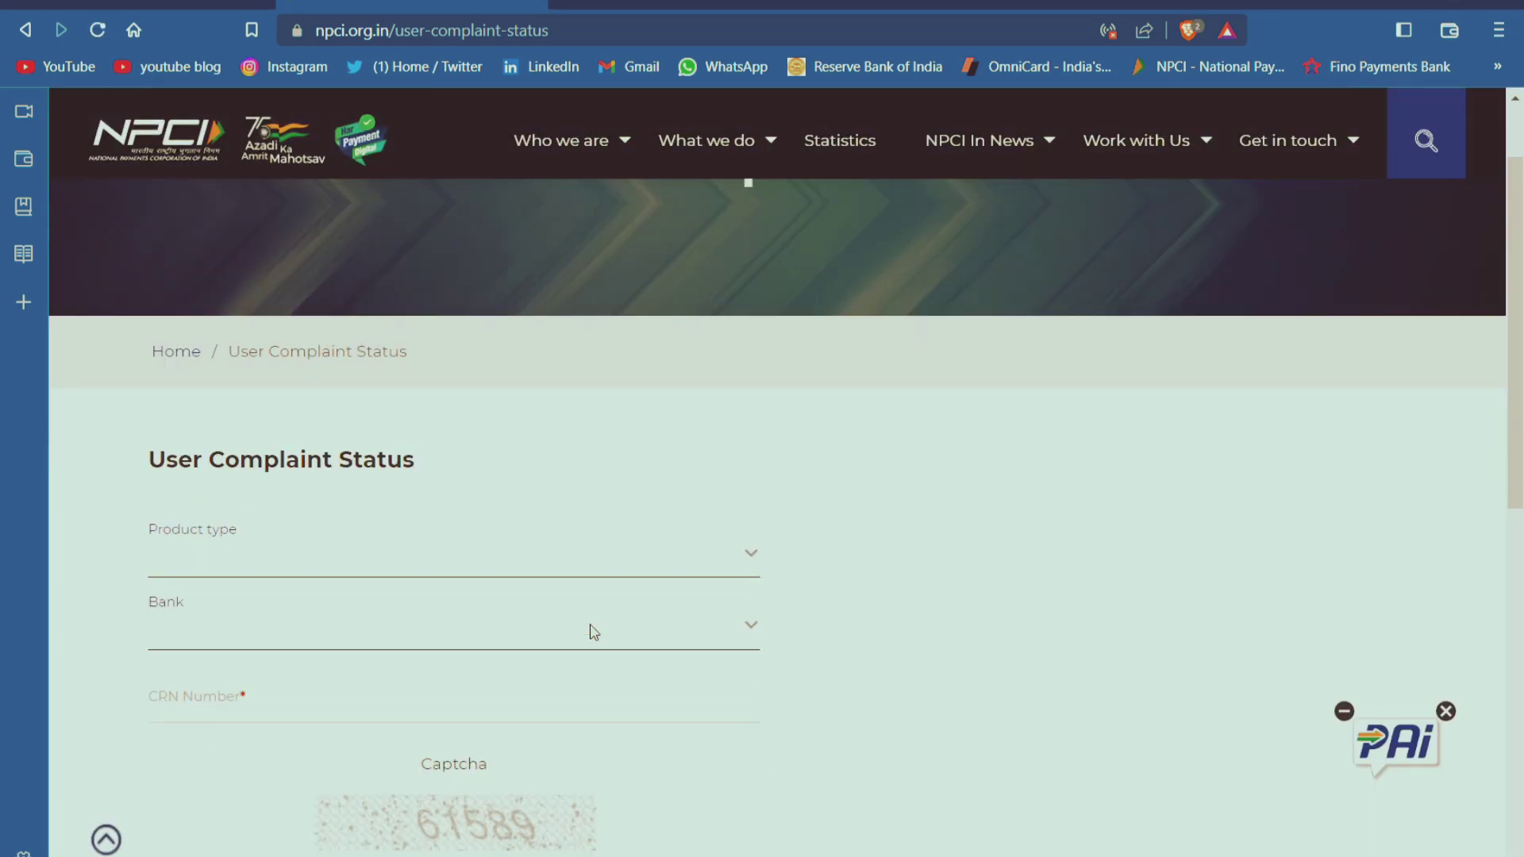
pyautogui.click(422, 448)
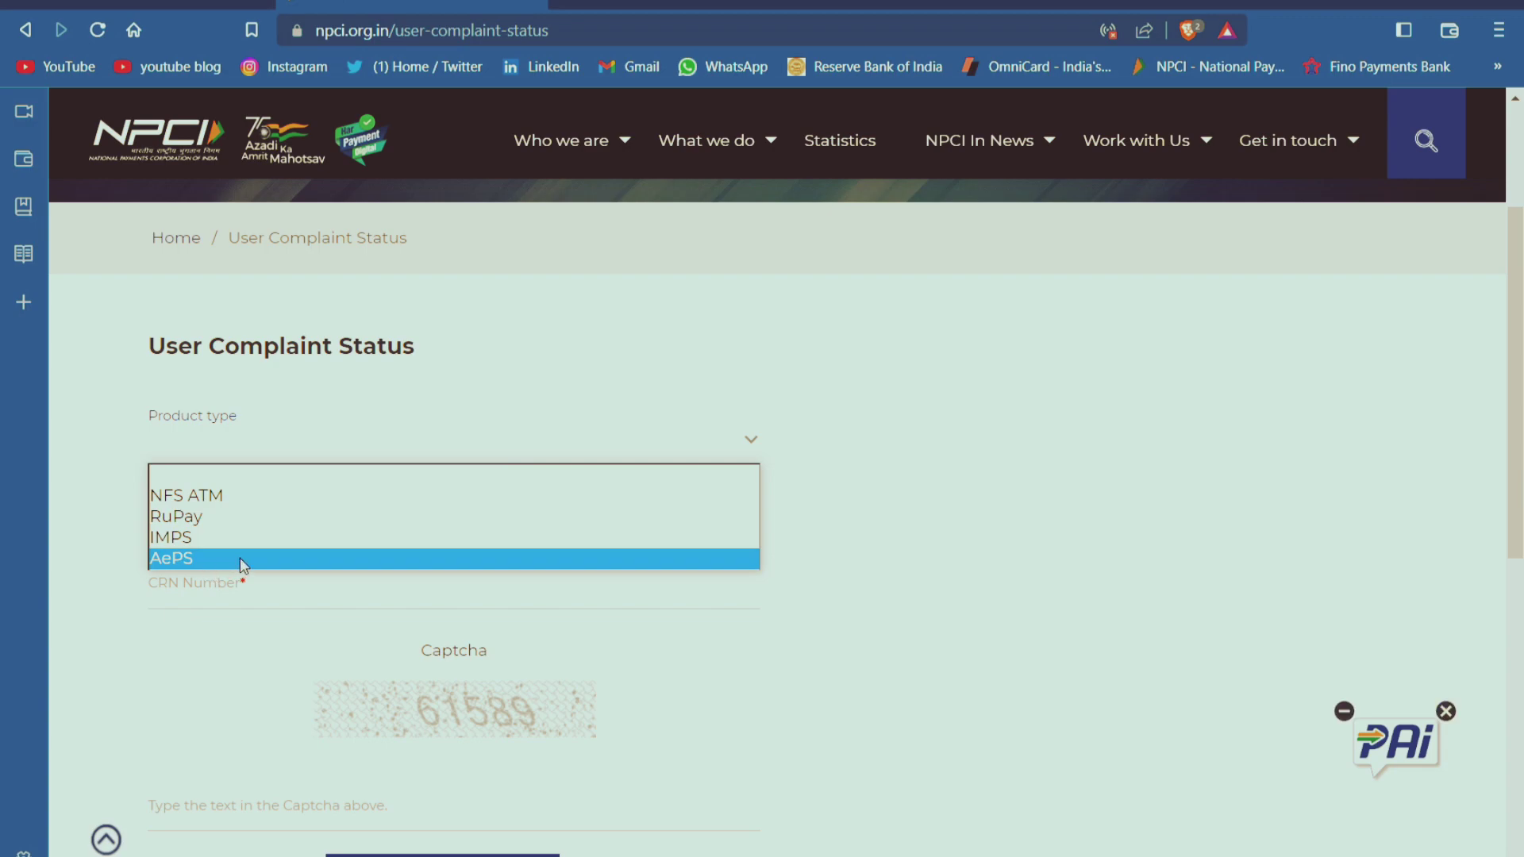
pyautogui.click(1073, 504)
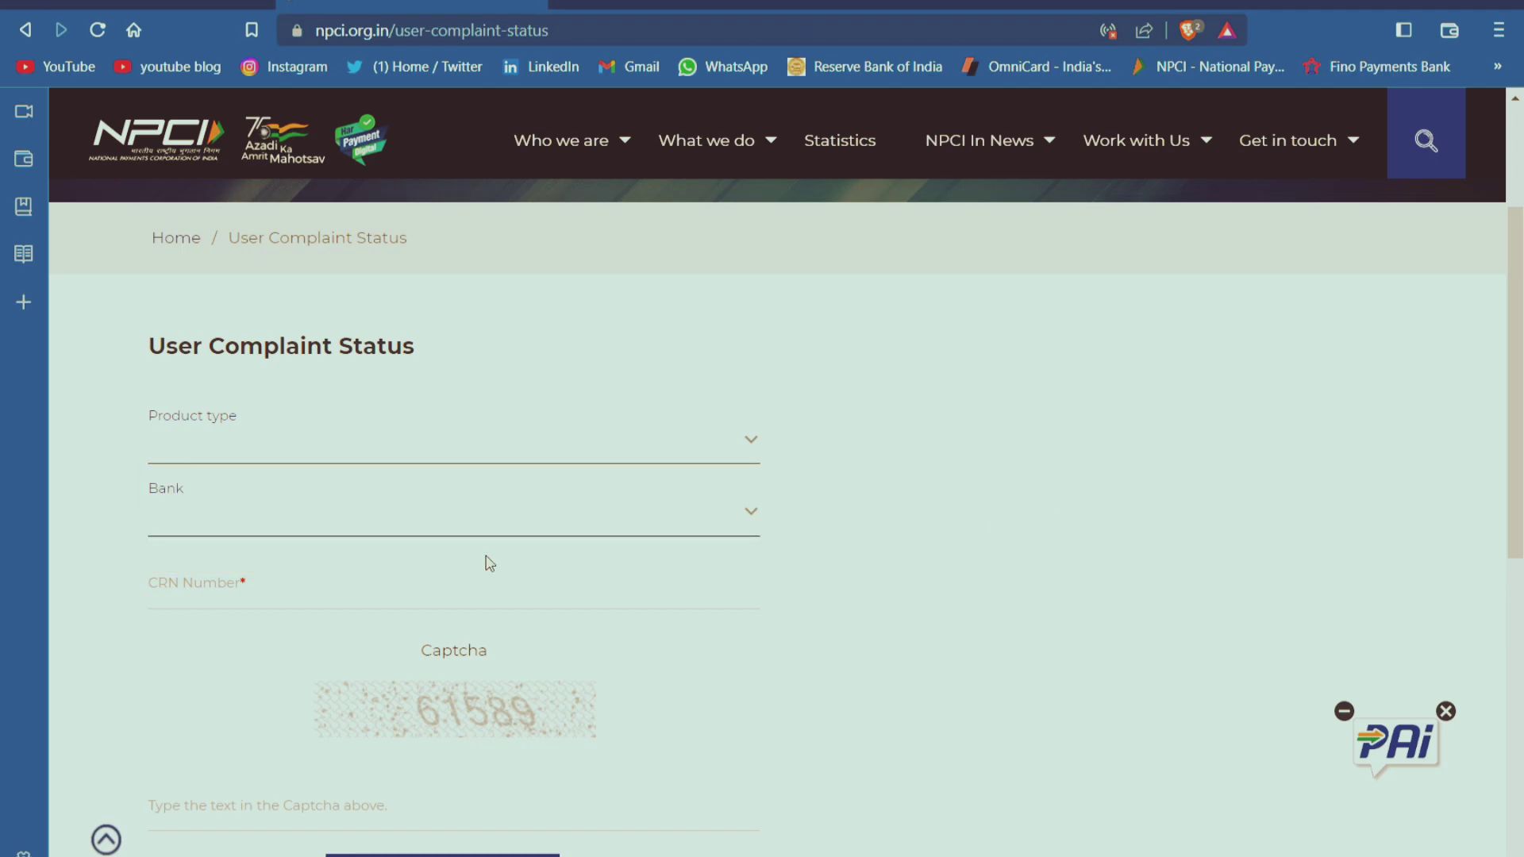
# Step: Set the status form's product type to AePS and look through the available banks and product types
pyautogui.click(322, 532)
pyautogui.click(329, 449)
pyautogui.click(248, 565)
pyautogui.click(327, 531)
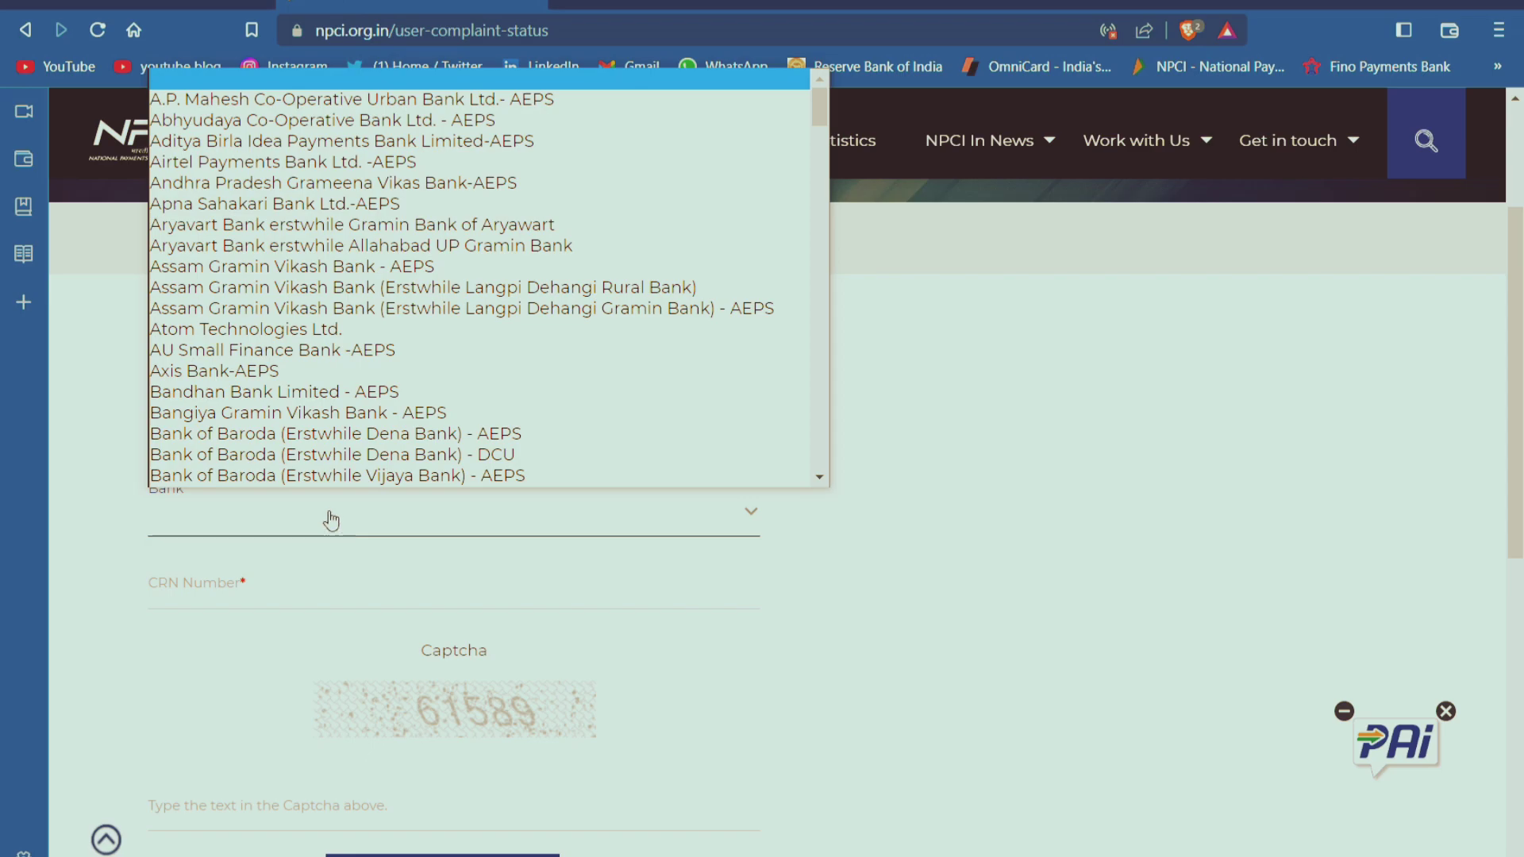
pyautogui.click(802, 596)
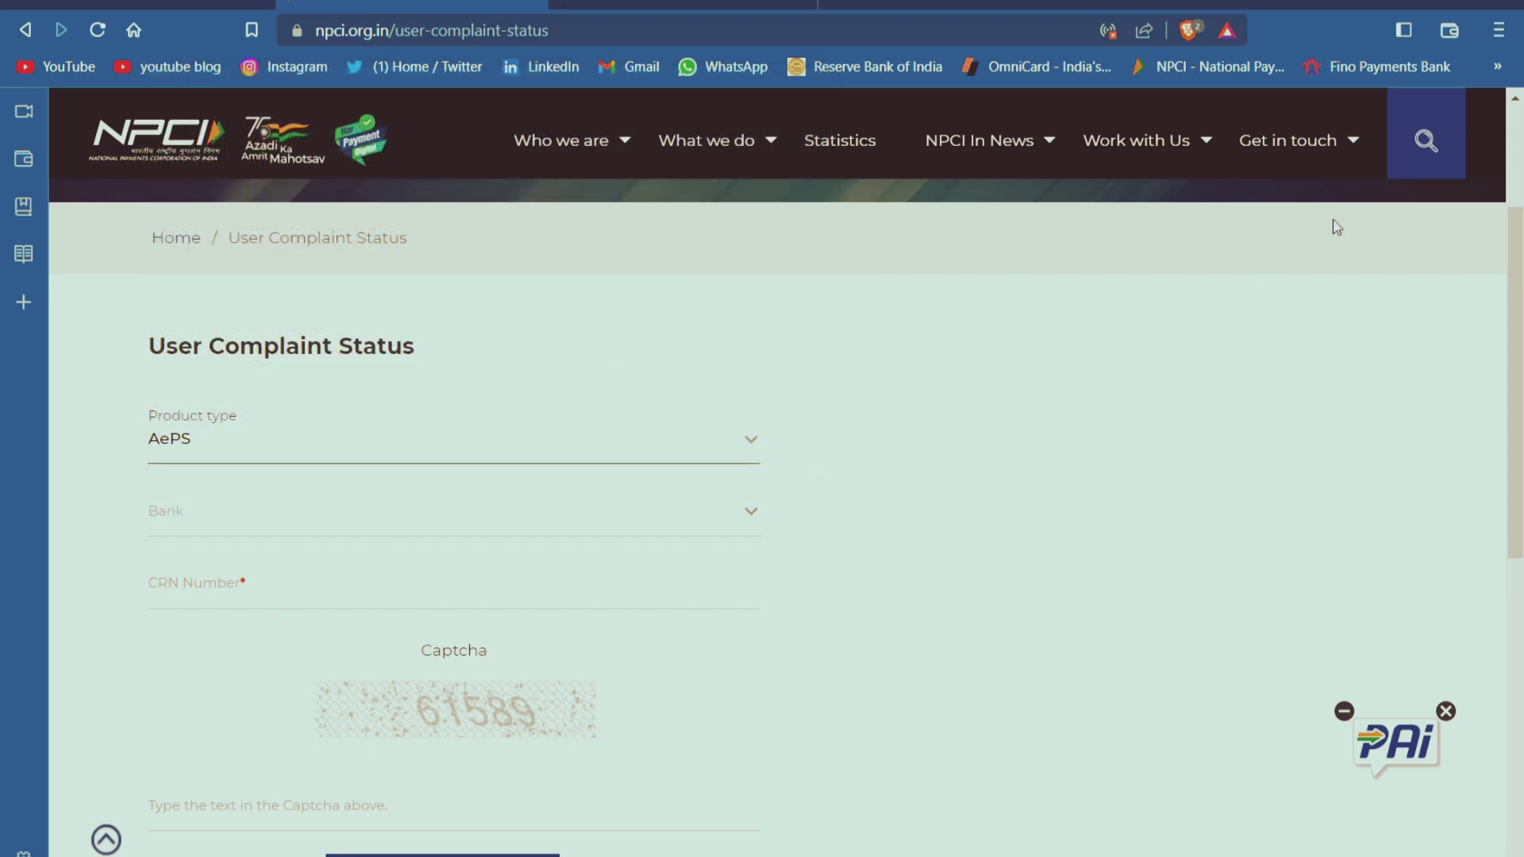
pyautogui.moveTo(1292, 143)
pyautogui.click(629, 442)
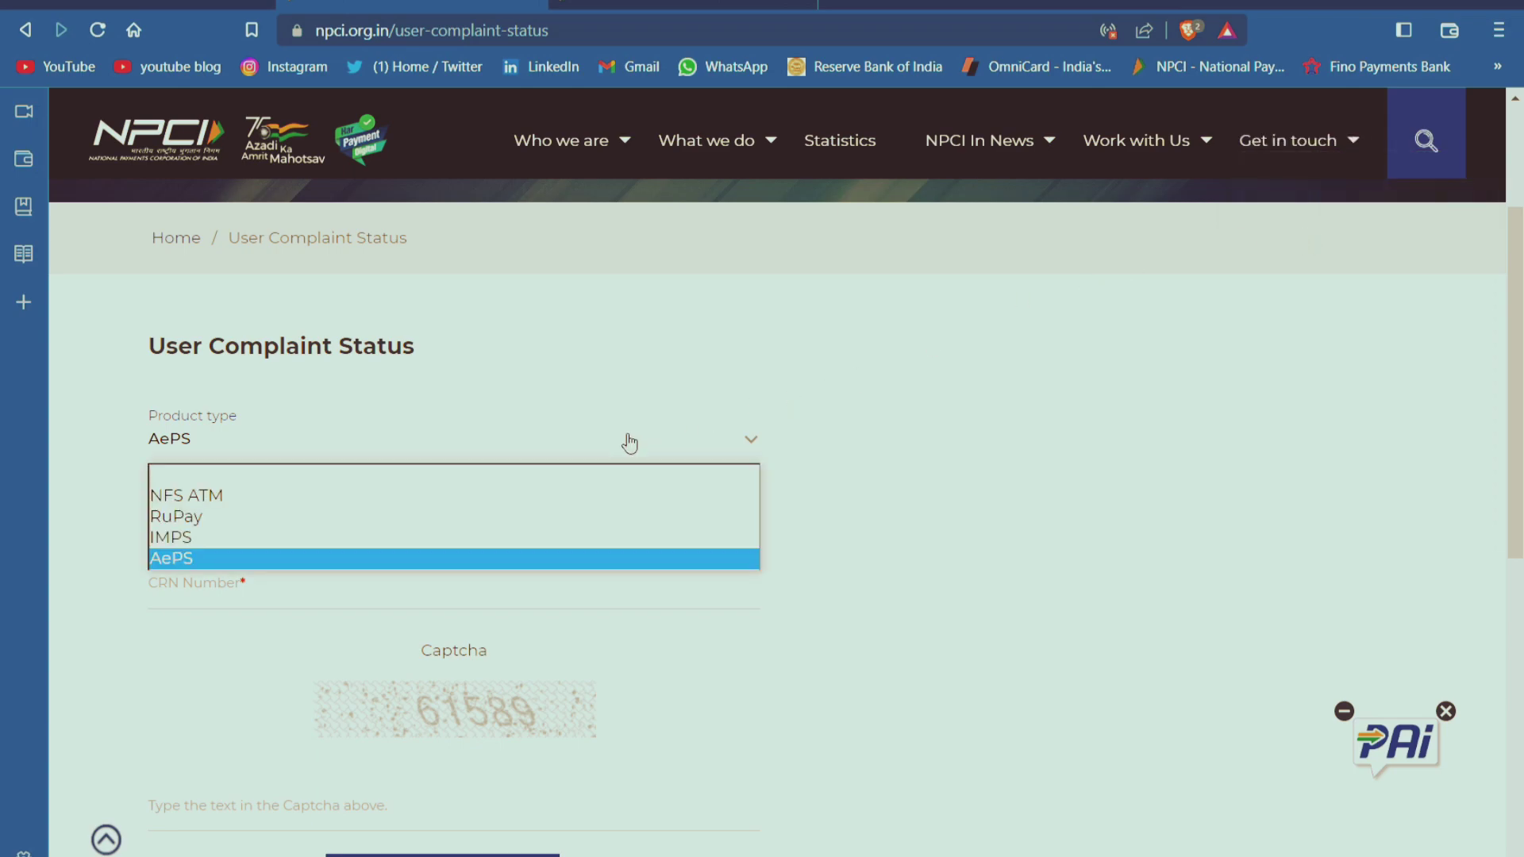